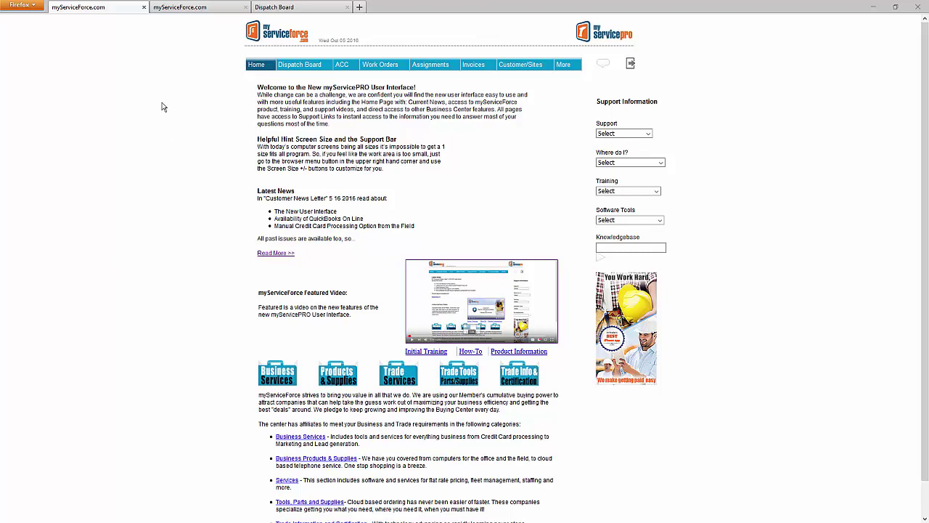
Step: Enlarge the work order list area below the dispatch board and show its P.M. Calls
left_click(276, 8)
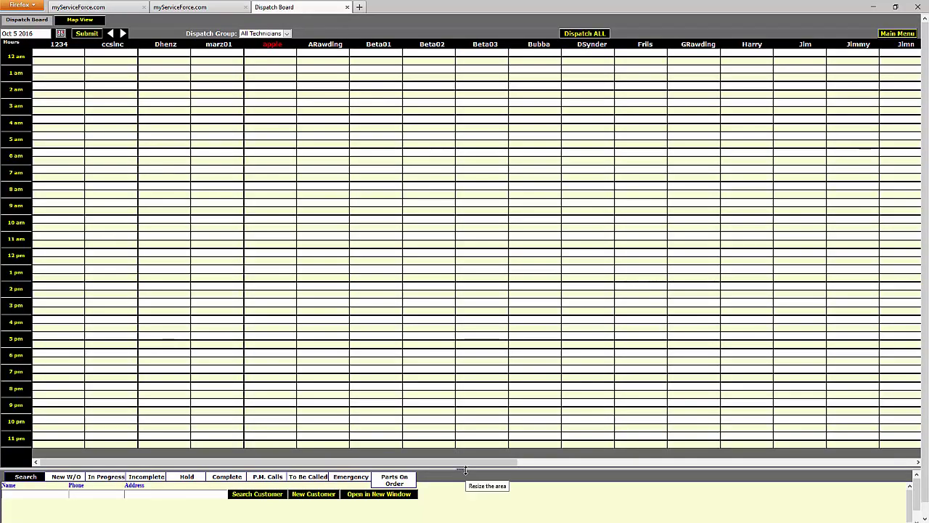
left_click_drag(465, 470, 458, 350)
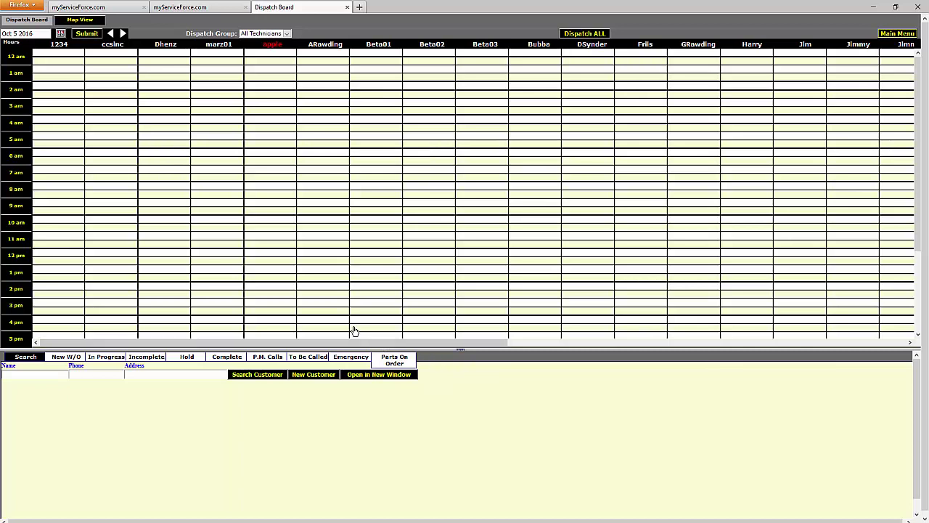
left_click(261, 360)
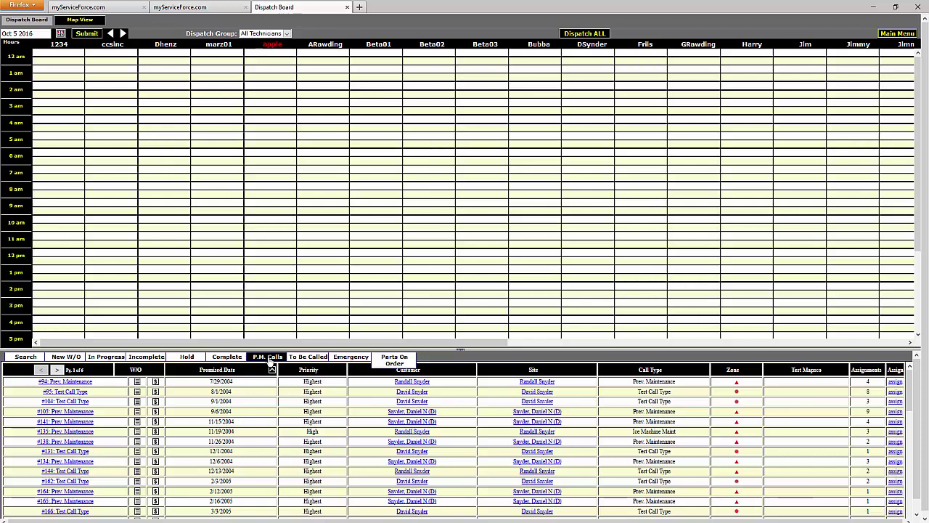
Step: Sort the P.M. Calls list by promised date, latest dates first
left_click(268, 361)
left_click_drag(269, 361, 263, 358)
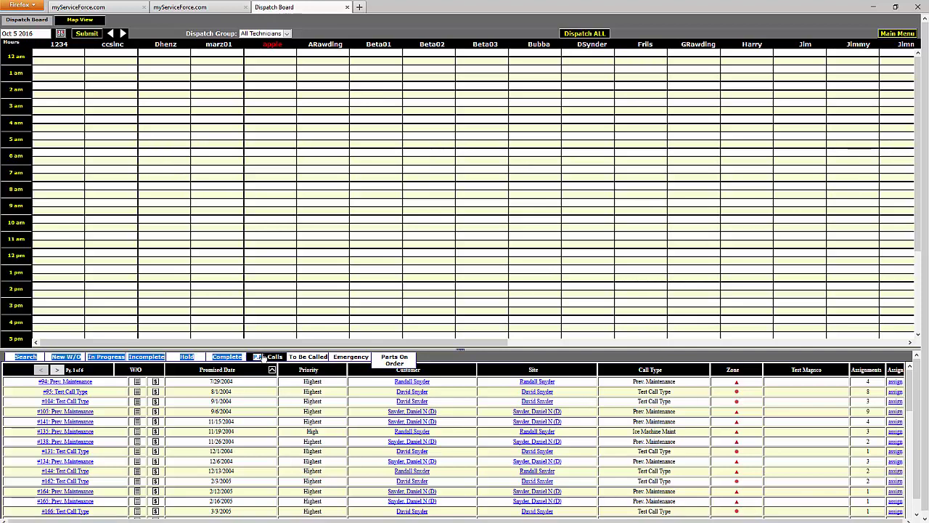
left_click(263, 359)
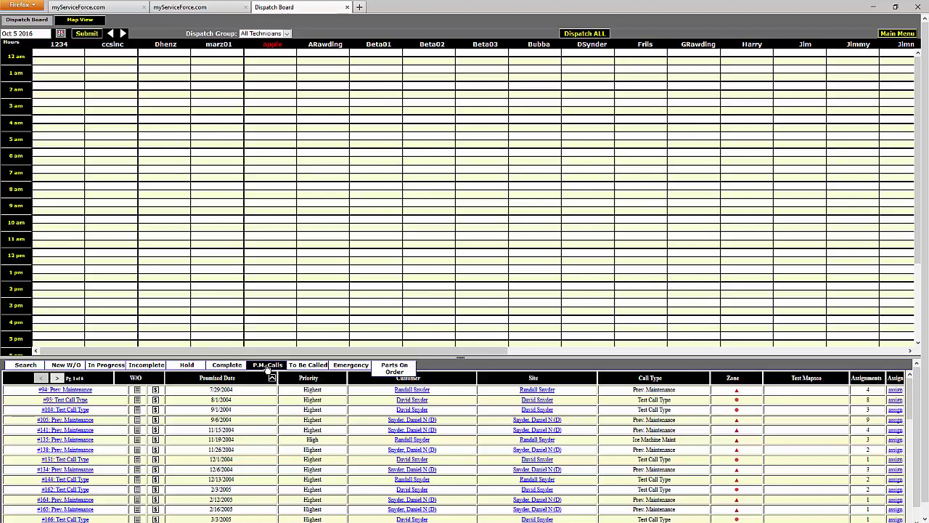
left_click(267, 367)
left_click(249, 379)
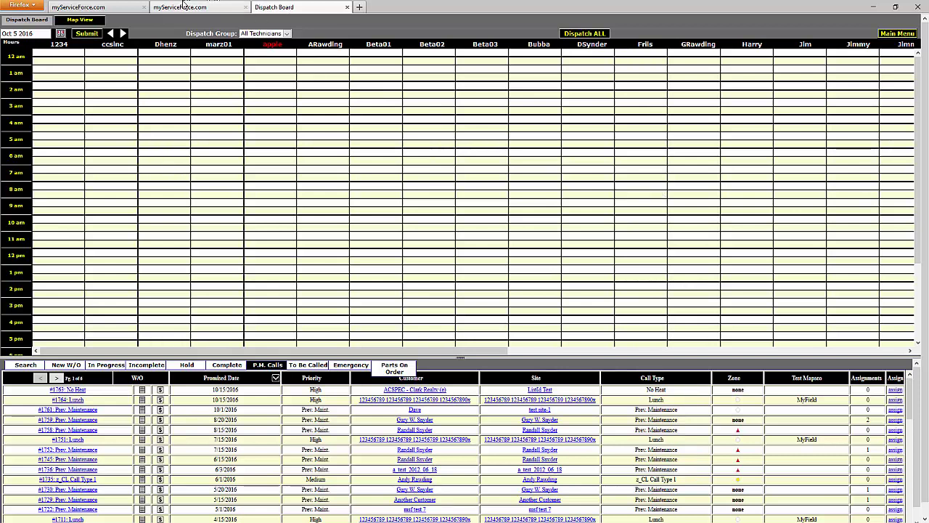
Step: From the open customer details page, open the Rental 1 site and bring its service agreements and equipment into view
left_click(92, 7)
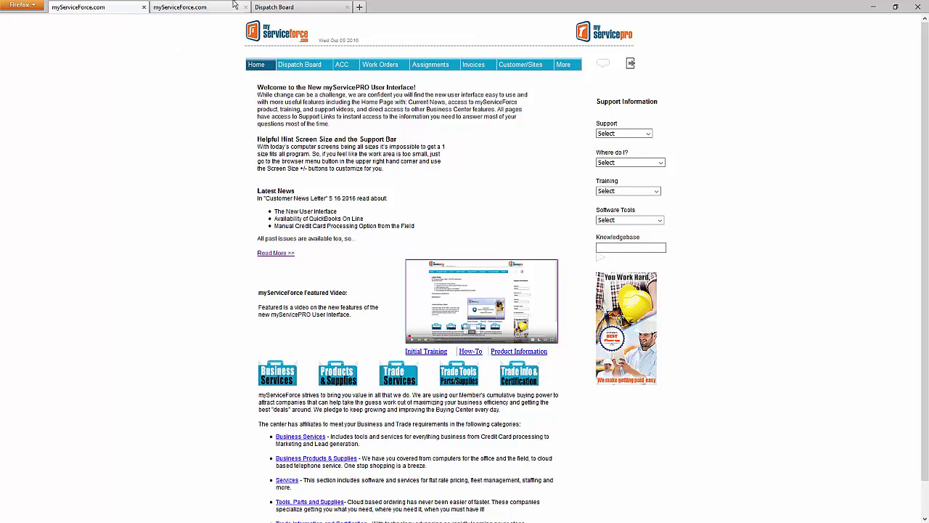
left_click(204, 8)
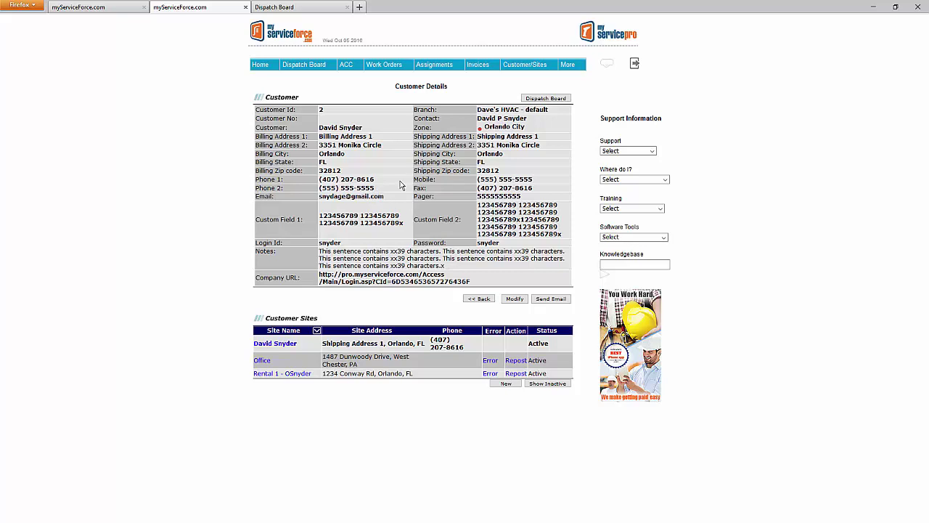
left_click(282, 375)
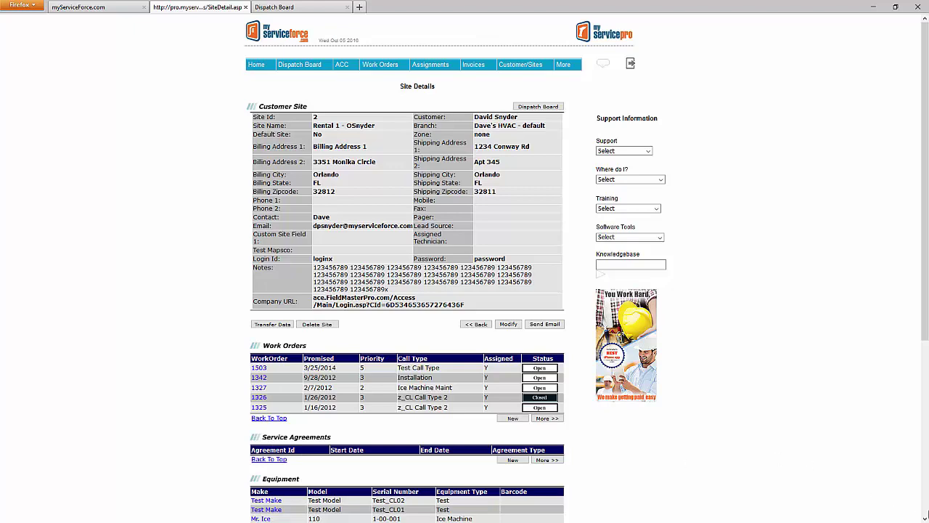
scroll(924, 518, "down", 3)
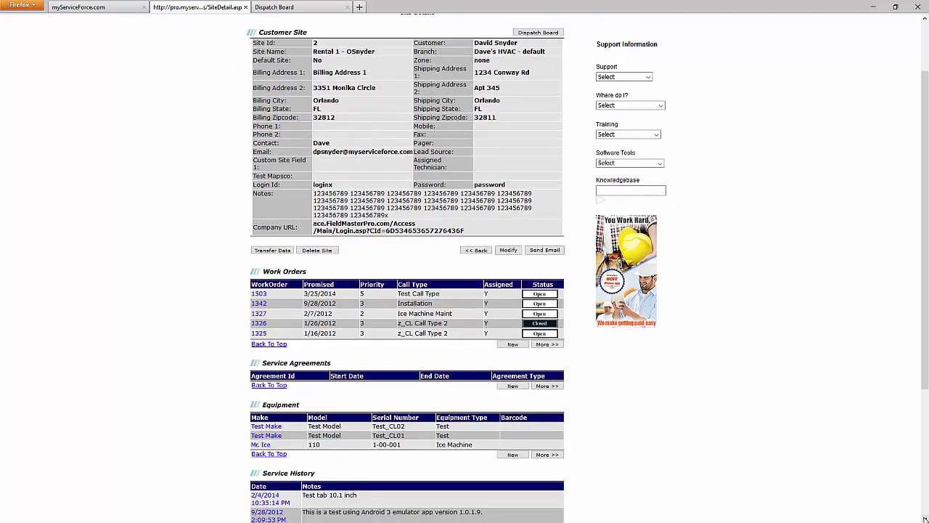
scroll(924, 518, "down", 1)
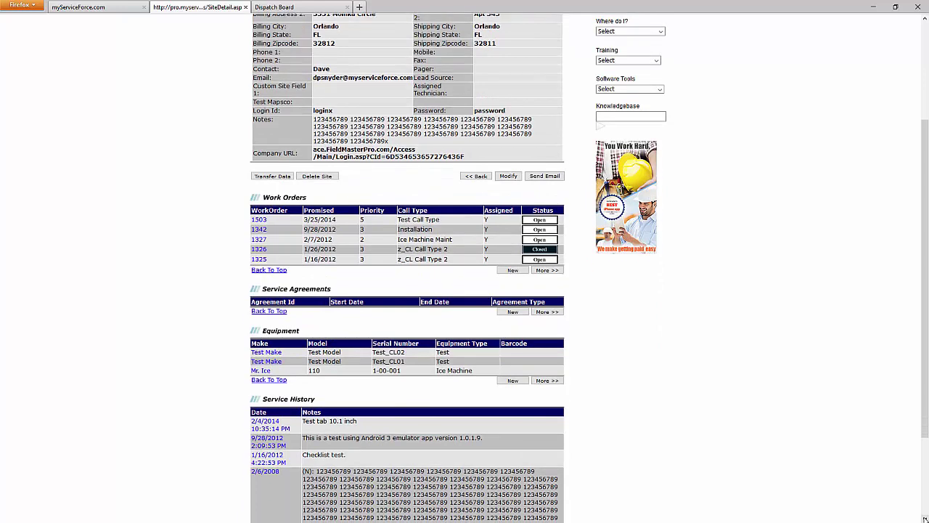
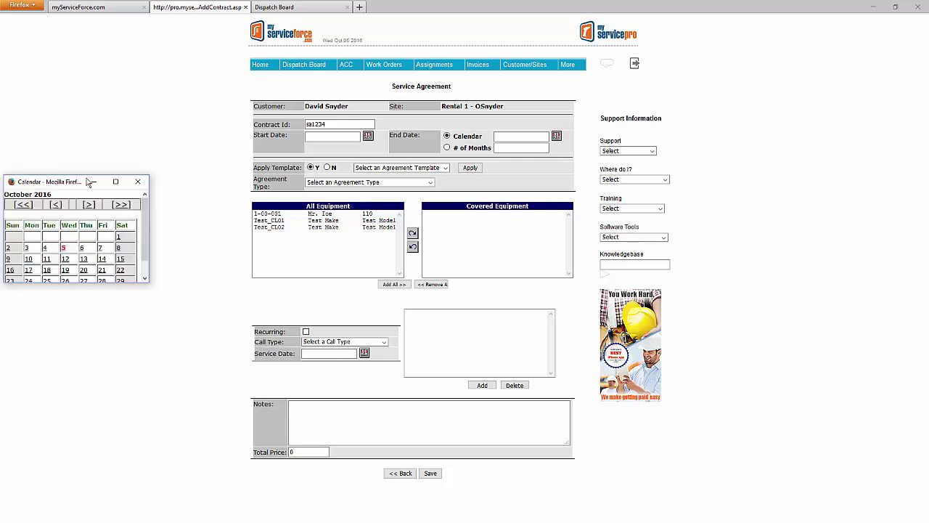
Step: Set the service agreement's start date to 10/05/2016 and its length to 36 months
left_click_drag(56, 186, 114, 169)
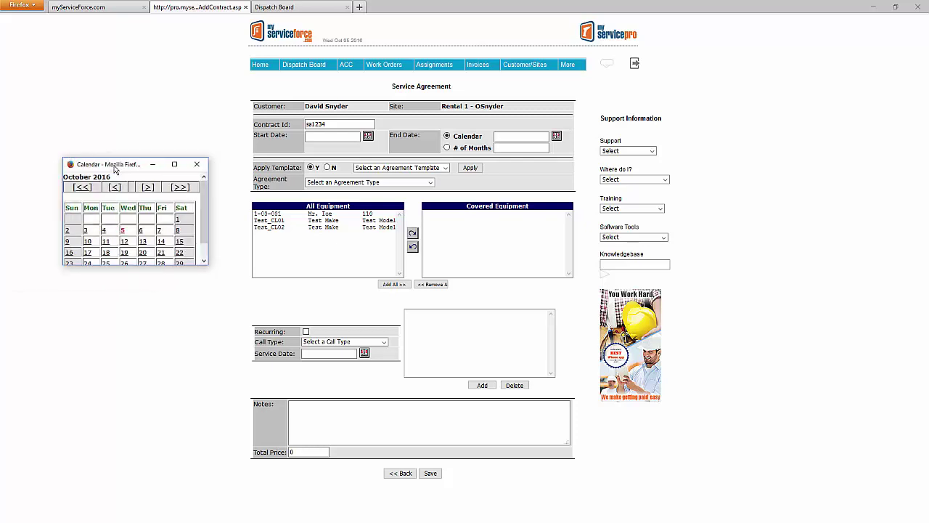
left_click(122, 231)
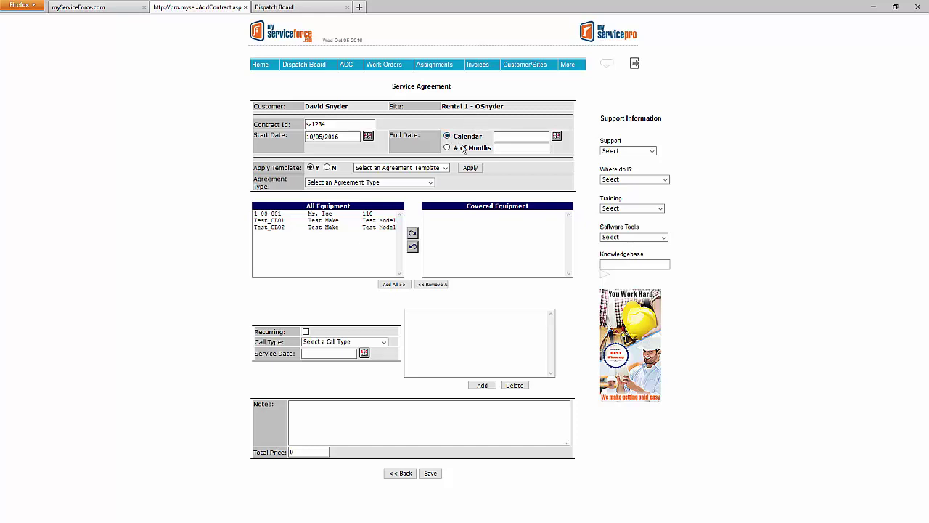
left_click(510, 136)
left_click(447, 147)
left_click(509, 147)
Step: Choose not to apply a template and set the agreement type to maintenance agreement
left_click(328, 168)
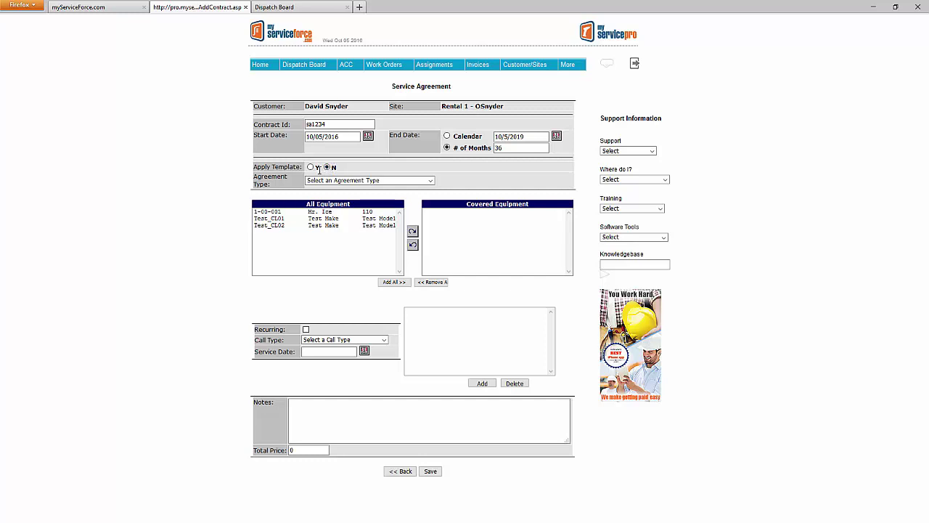
left_click(364, 180)
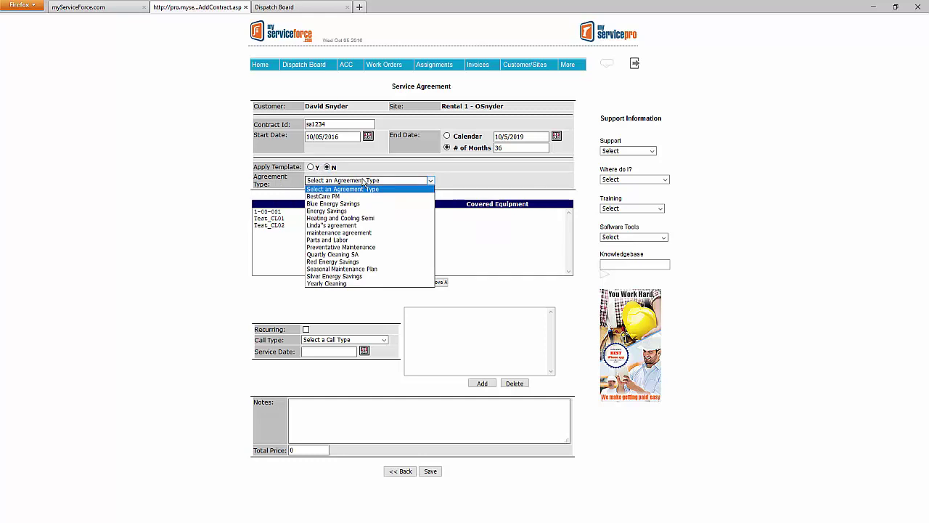
left_click(335, 232)
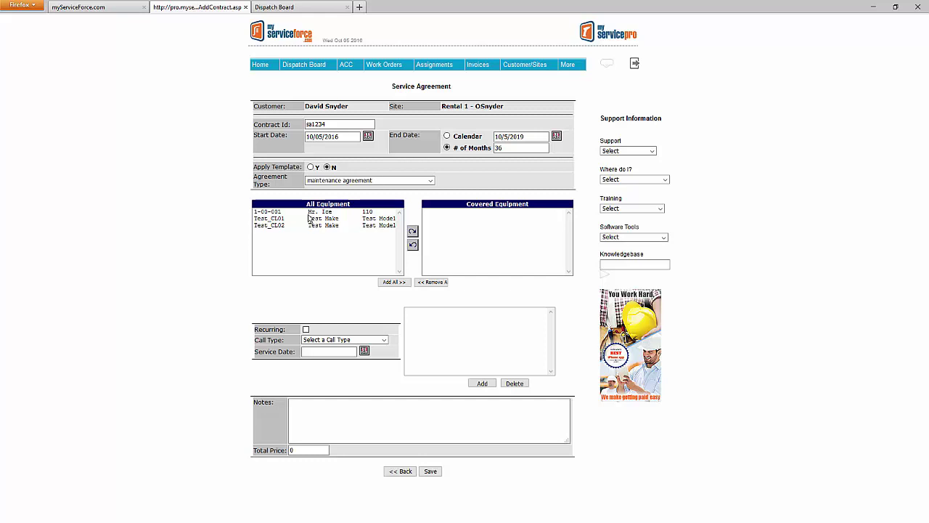
Step: Add the Mr. Ice unit 1-00-001 and the Test_CL01 unit to the agreement's covered equipment
left_click(307, 212)
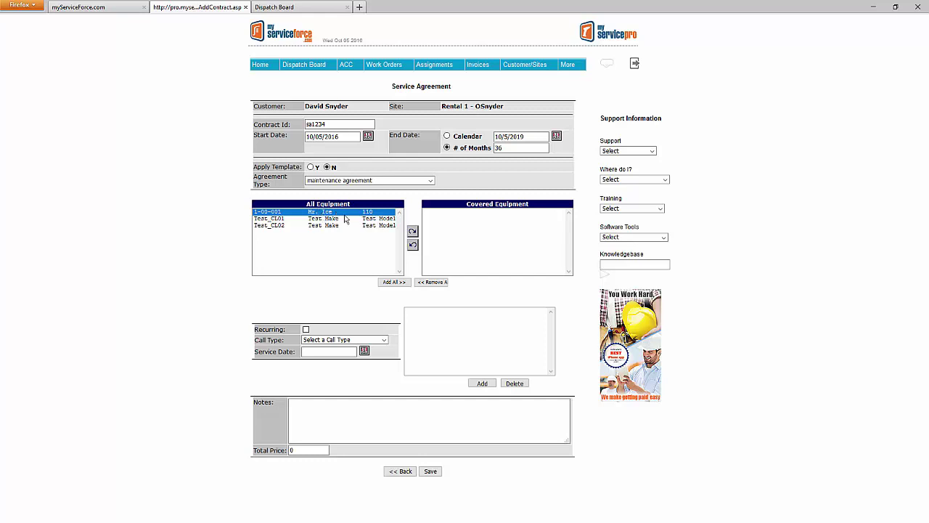
left_click(412, 231)
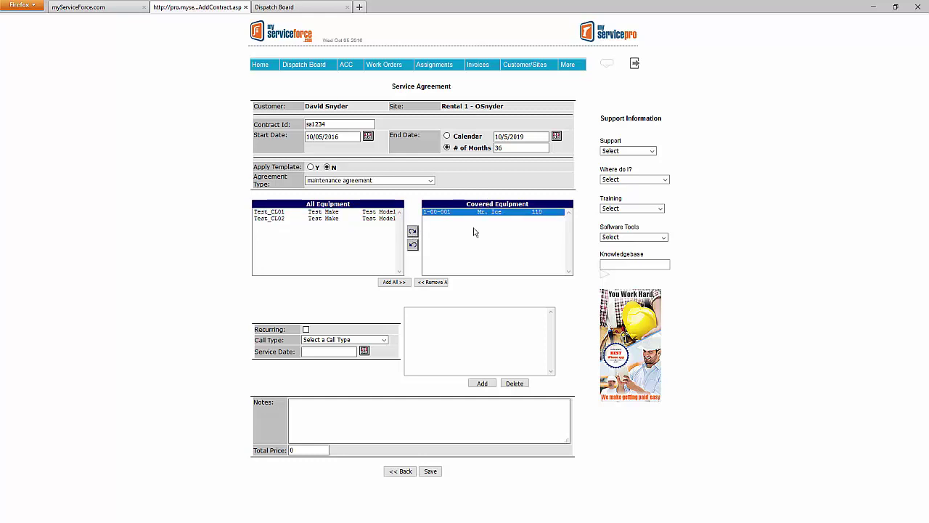
left_click(338, 211)
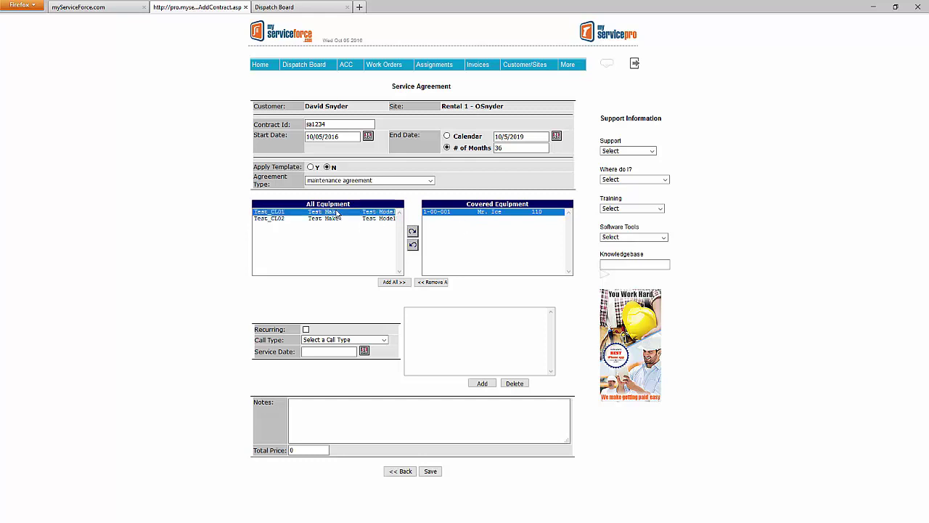
left_click(412, 230)
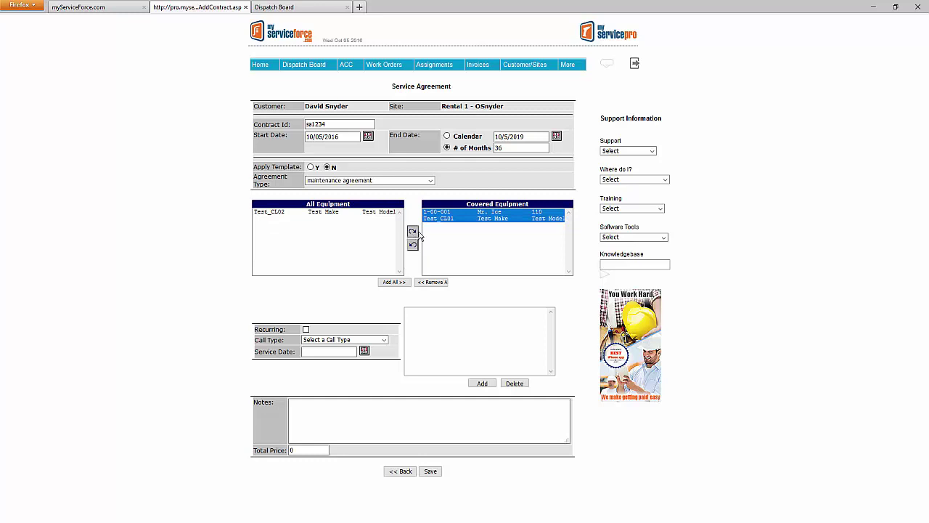
Step: Take Test_CL01 out of the covered equipment, and try adding and removing all units at once
left_click(438, 219)
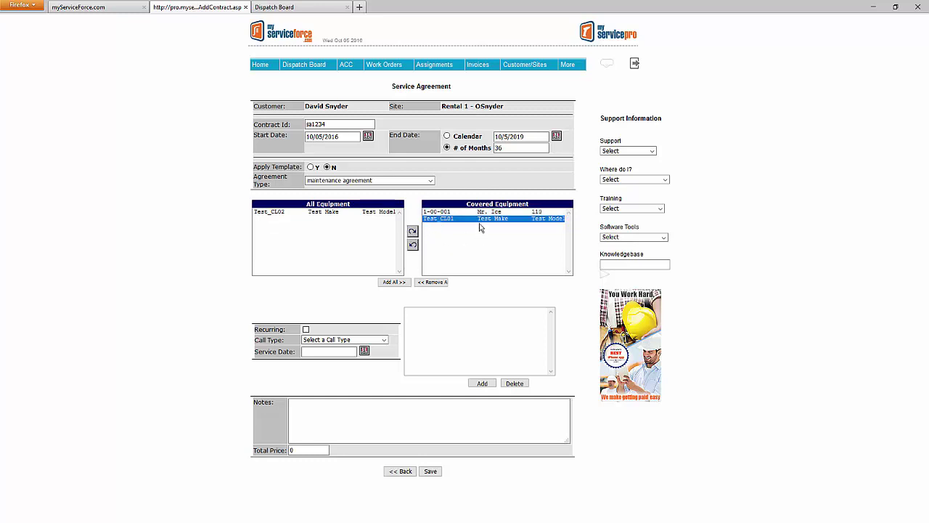
left_click(413, 246)
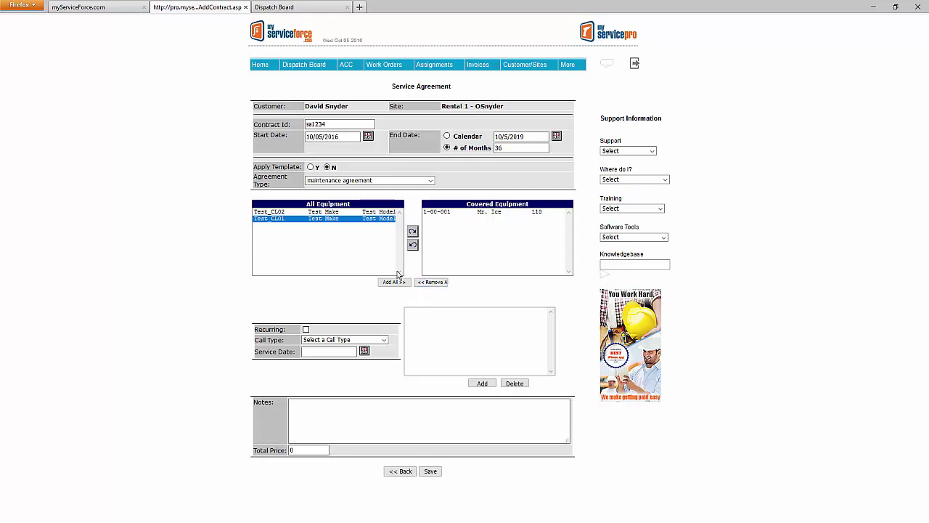
left_click(389, 282)
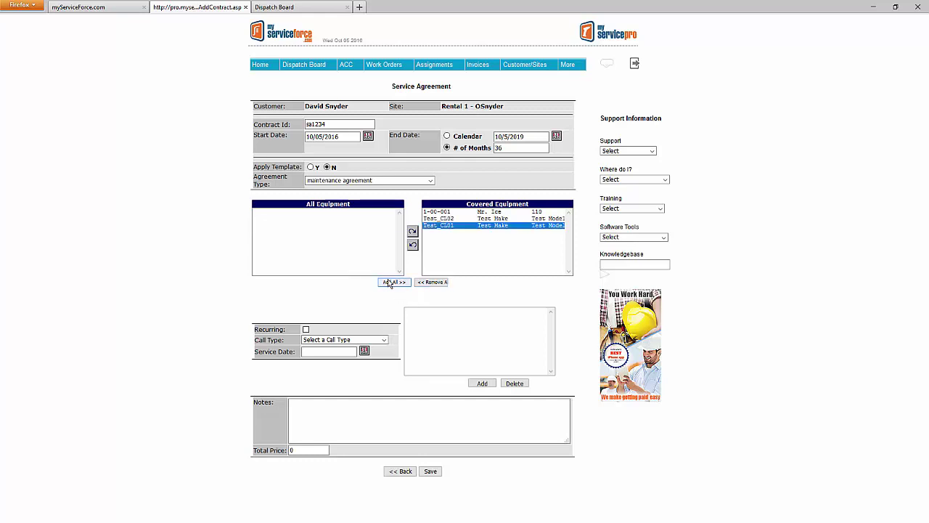
left_click(440, 282)
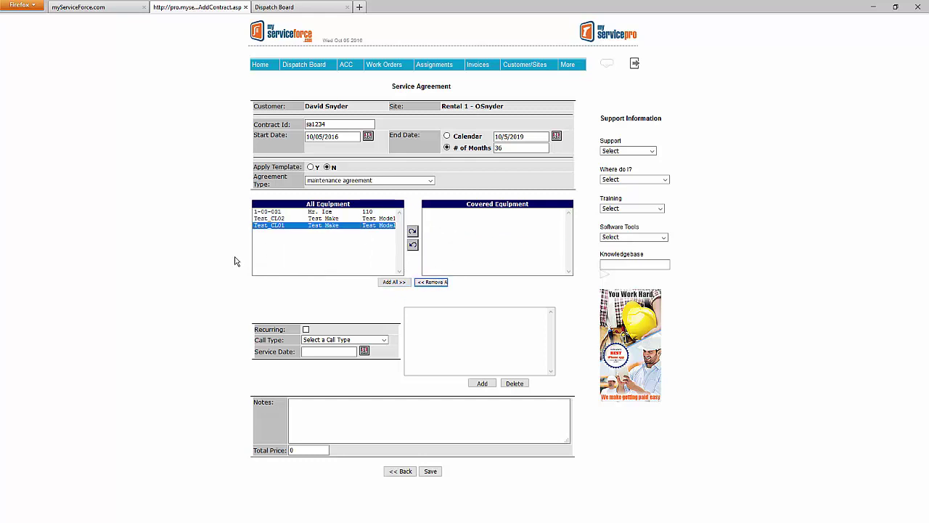
Step: Cover only the Mr. Ice unit 1-00-001 under the agreement
left_click(299, 212)
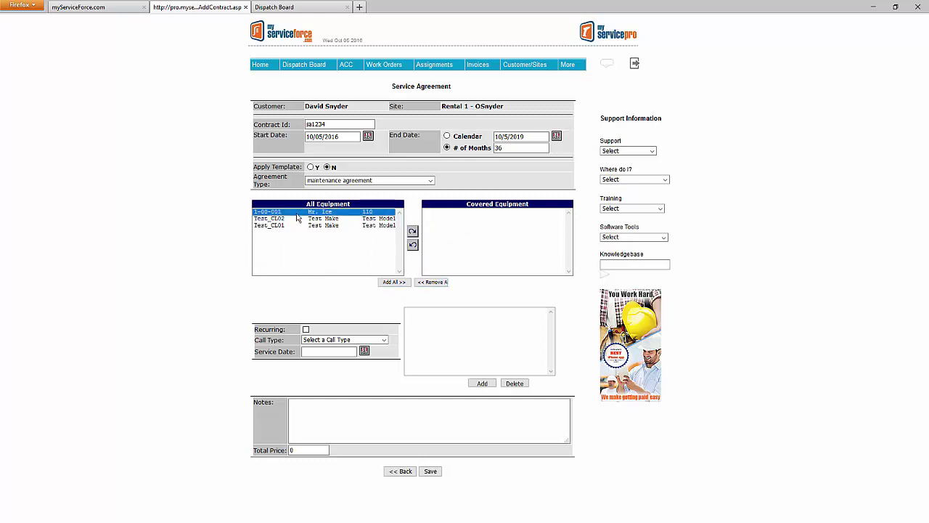
left_click(412, 232)
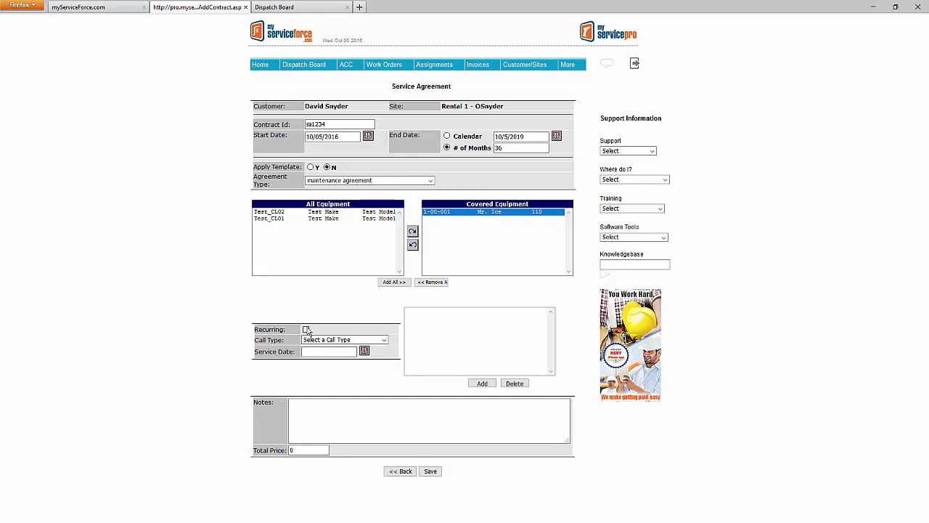
Step: Make the agreement's service calls recur quarterly with the call type Prev. Maintenance
left_click(307, 330)
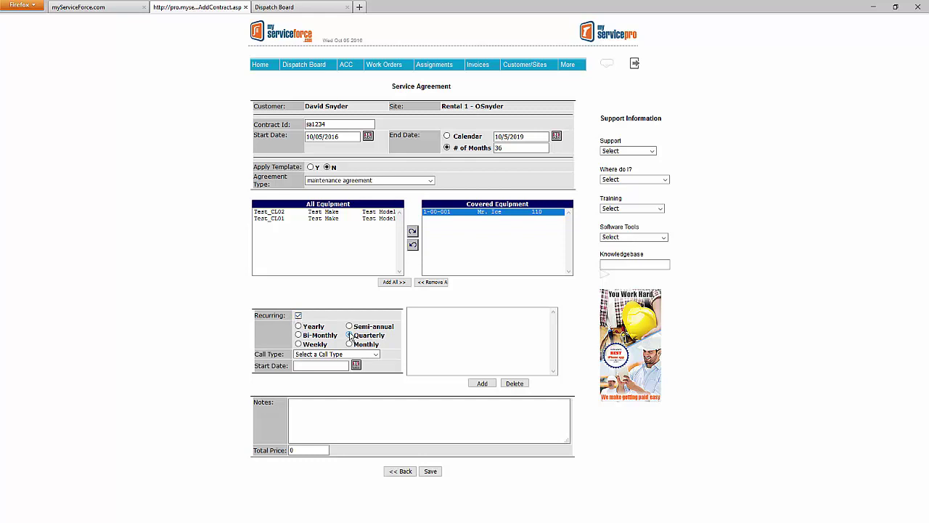
left_click(350, 335)
left_click(347, 354)
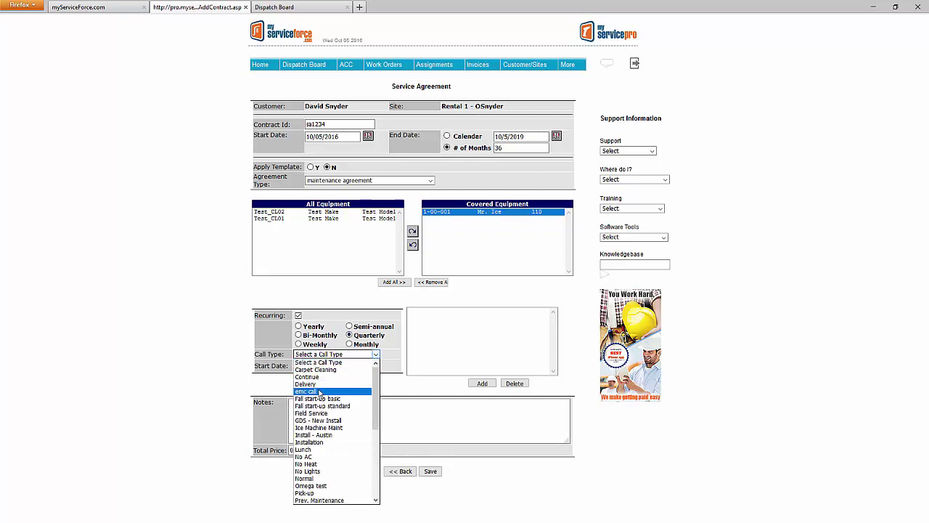
left_click(316, 500)
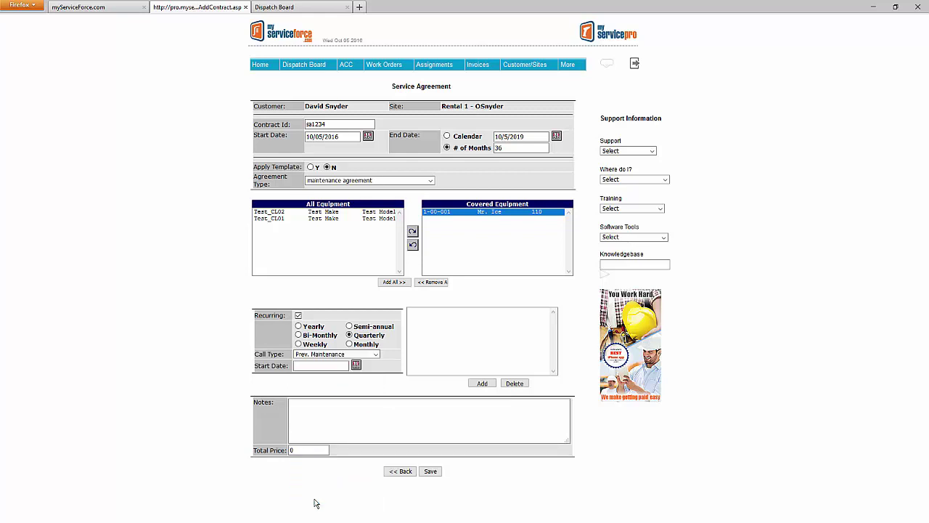
Step: Set the start date of the recurring calls to Nov 1 2016, closing the calendar without picking another date
left_click(317, 366)
left_click(327, 366)
type("11/1/2016")
left_click(356, 365)
left_click_drag(66, 145, 133, 143)
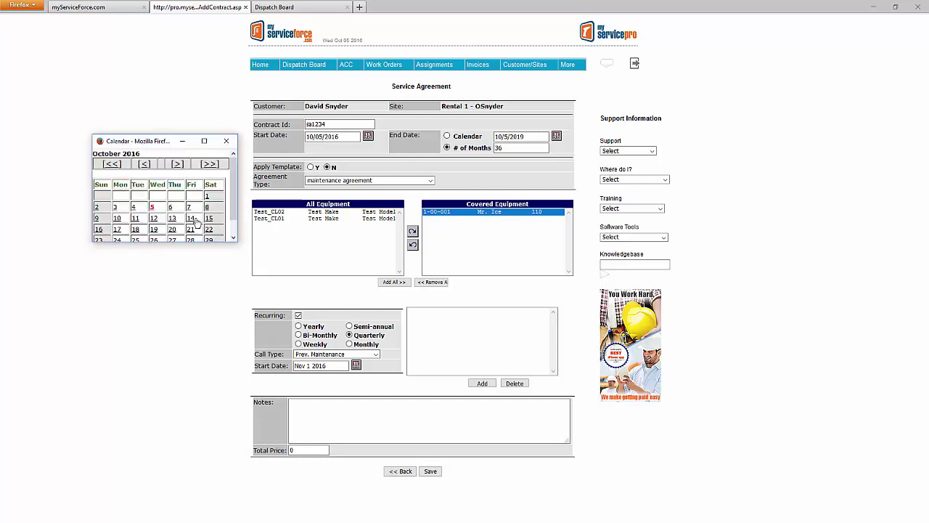
left_click(225, 141)
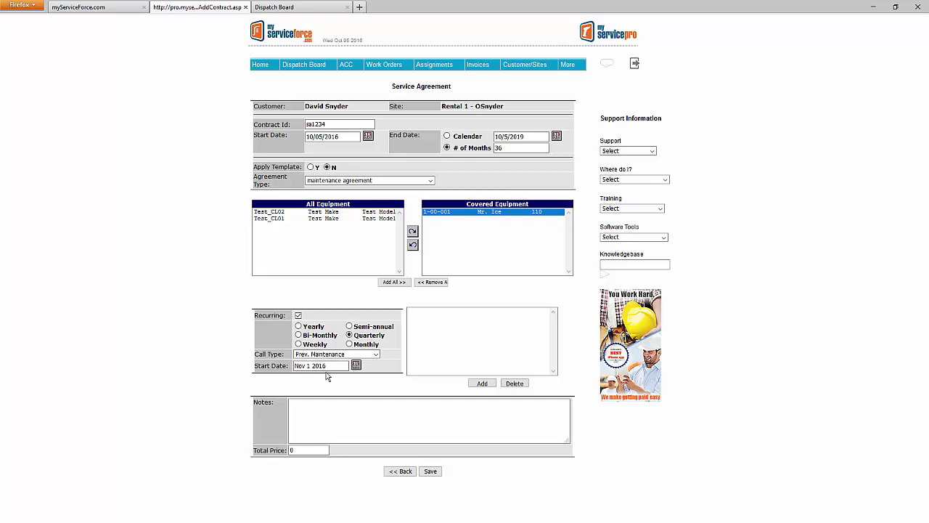
Step: Add the quarterly Prev. Maintenance calls to the agreement's schedule and highlight the 02/01/2017 and 05/01/2017 entries in turn
left_click(477, 383)
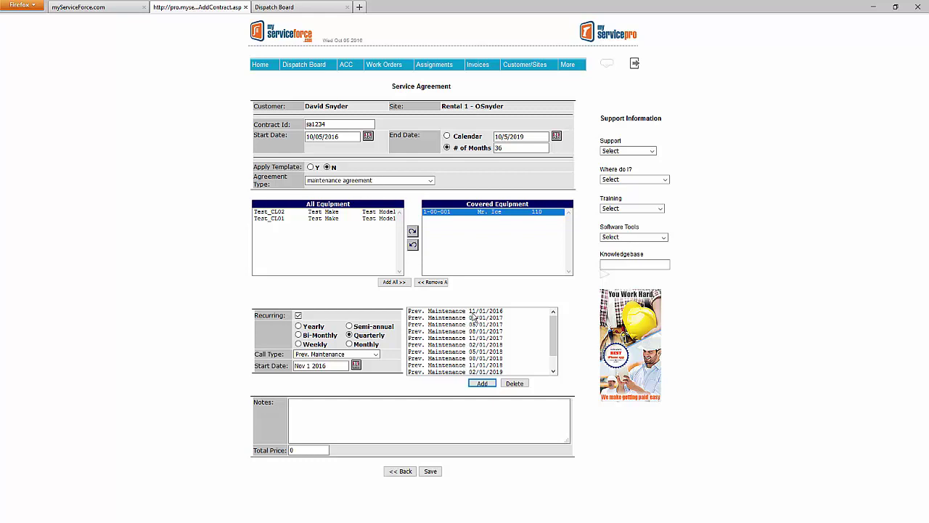
left_click(440, 318)
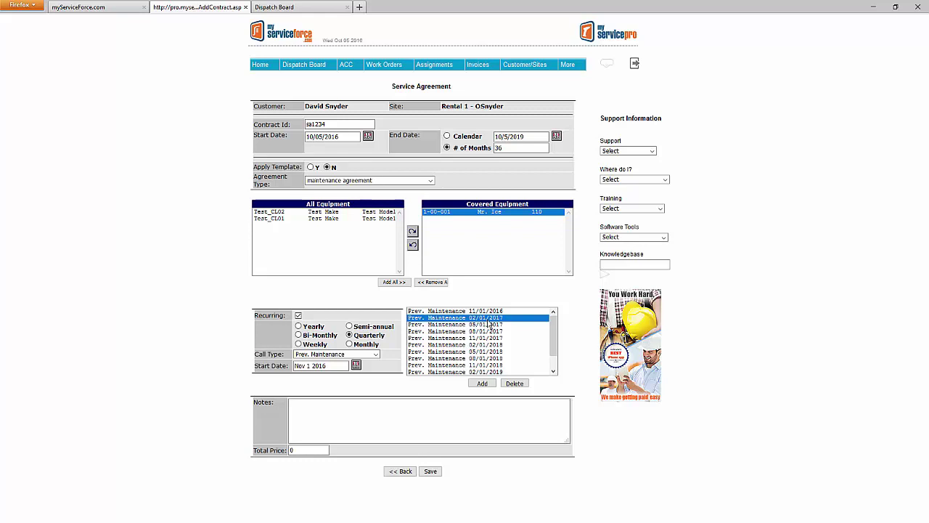
left_click(469, 325)
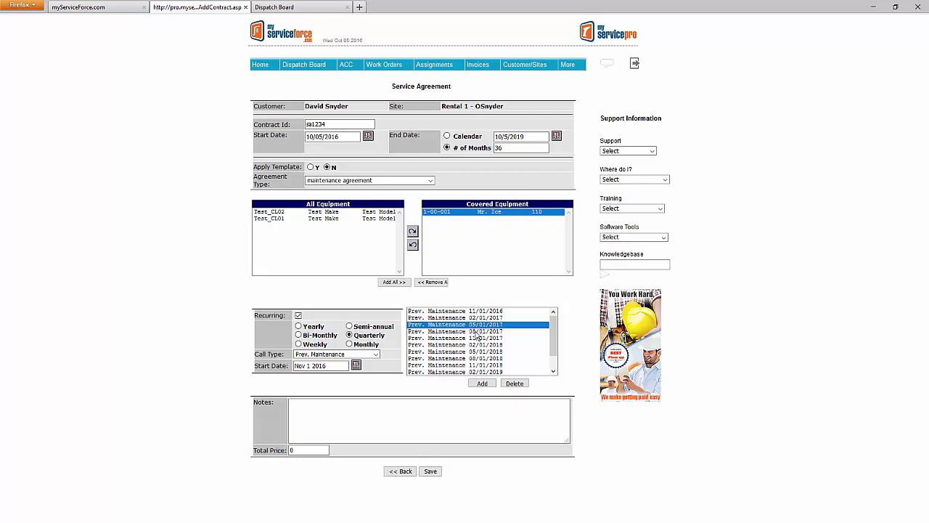
Step: Review the full list of scheduled Prev. Maintenance calls and highlight the 11/01/2016 entry
left_click(477, 332)
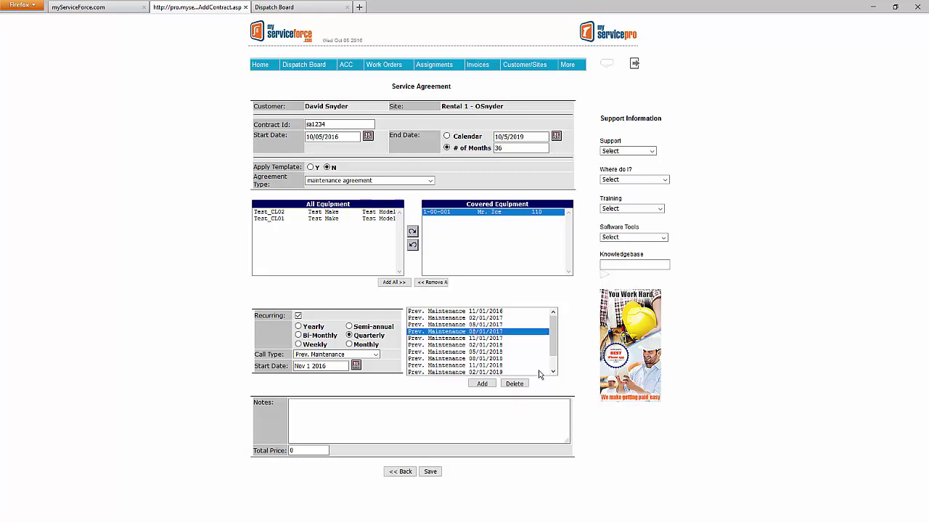
scroll(551, 368, "down", 2)
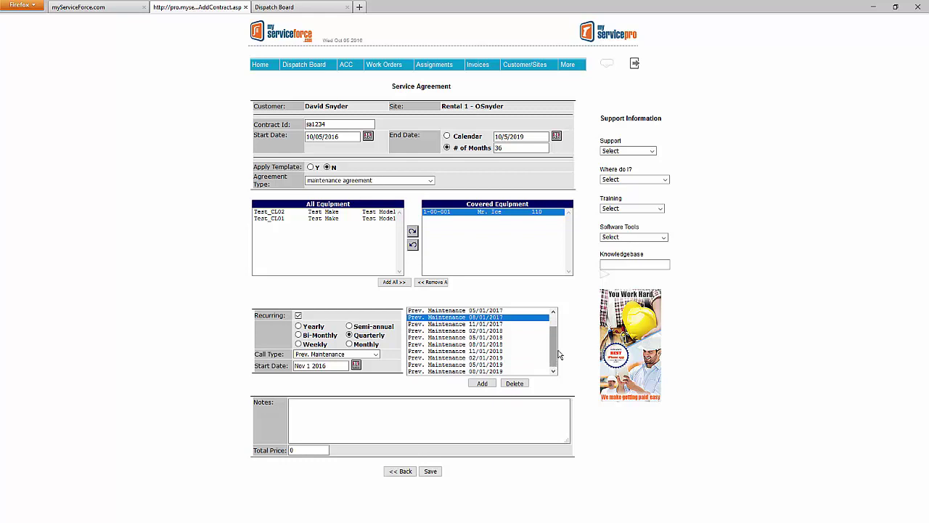
left_click_drag(548, 330, 548, 344)
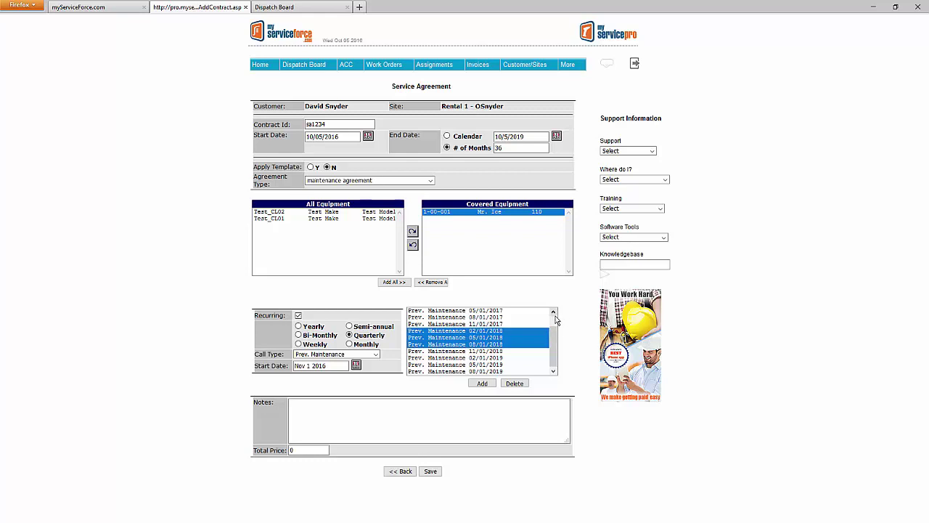
scroll(553, 317, "up", 2)
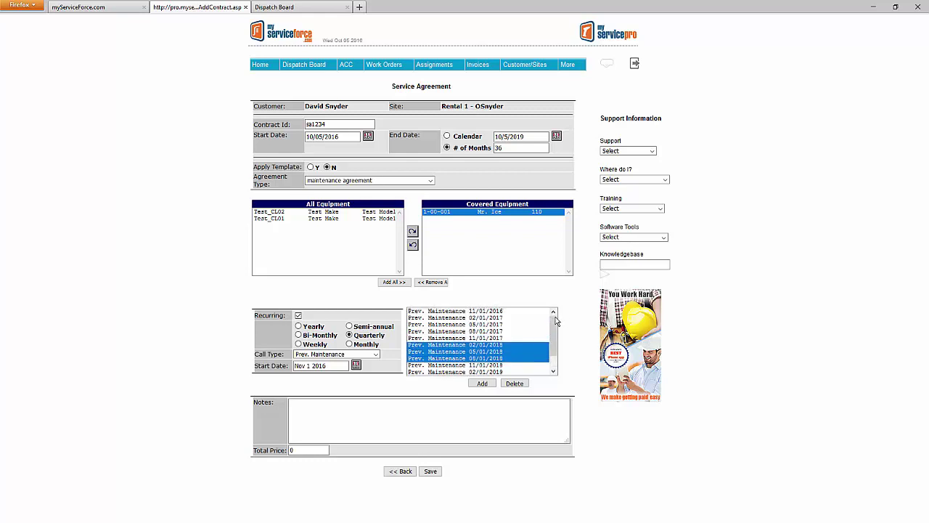
left_click(491, 312)
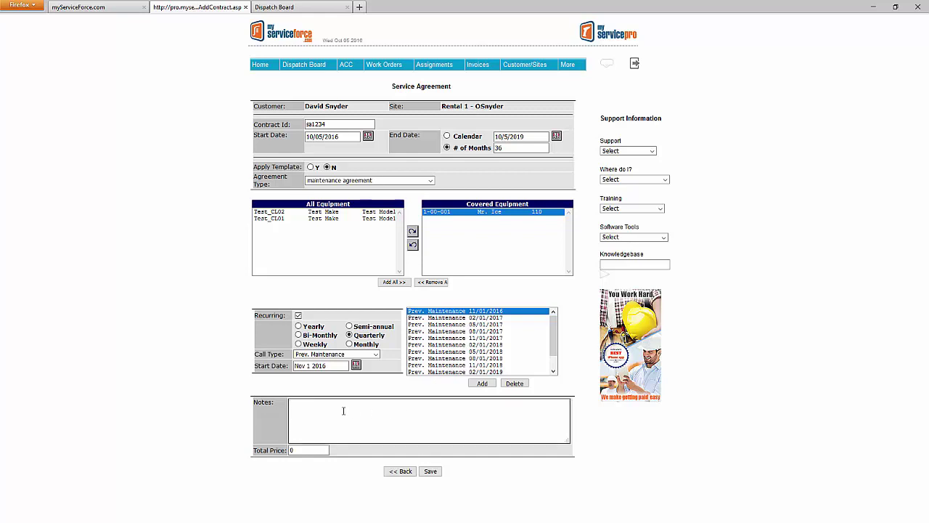
Step: Enter the agreement note "Any notes about the agreement, customer, site, etc."
type("T")
key("BackSpace")
type("Any notes")
type("about the agreement, customer, site, etc.")
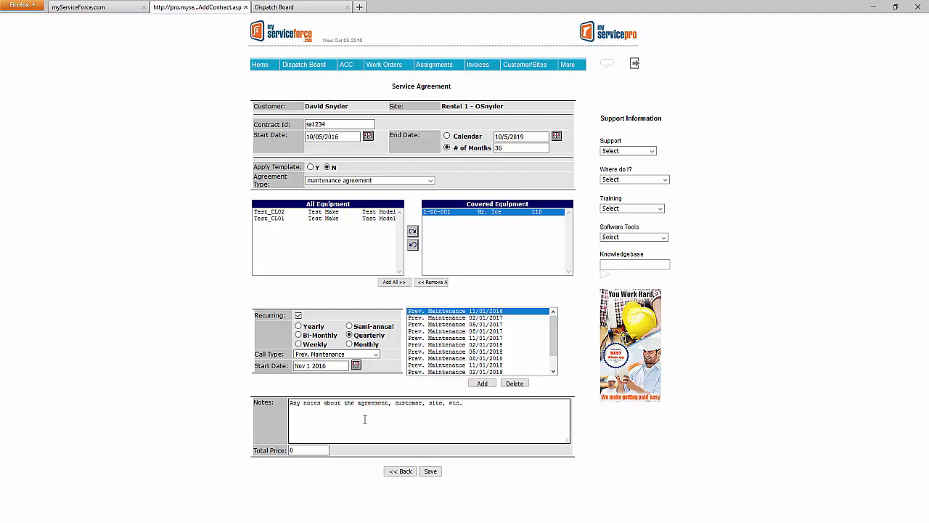
left_click(353, 418)
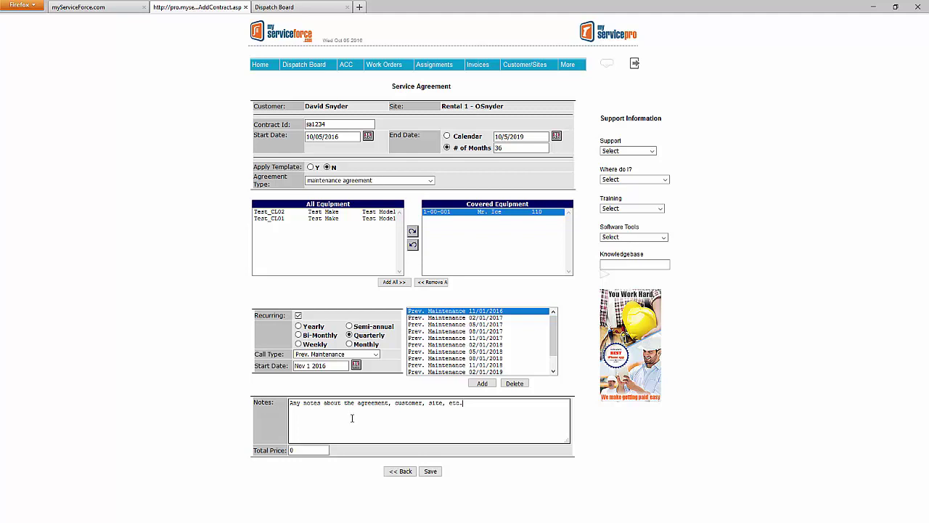
Step: Set the agreement's total price to 75.00 and save the agreement
left_click(315, 449)
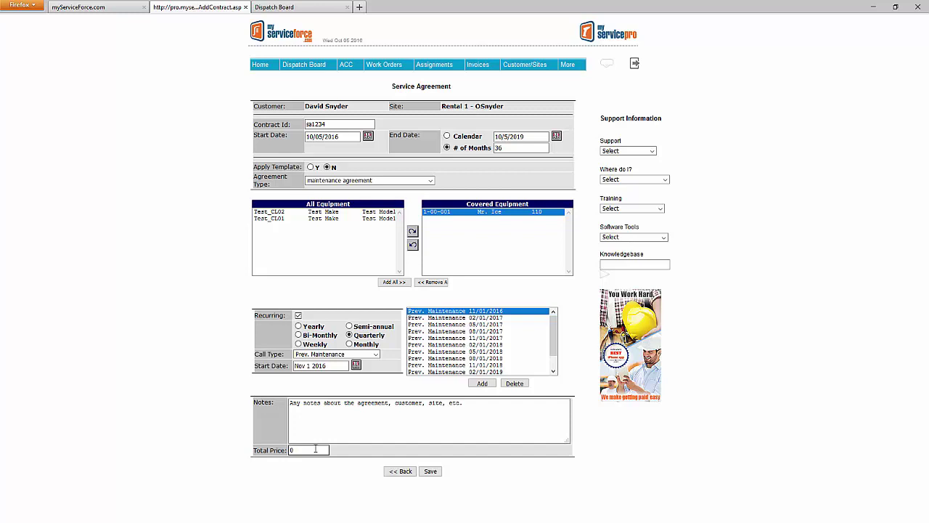
left_click(315, 449)
type("75.00")
left_click(431, 471)
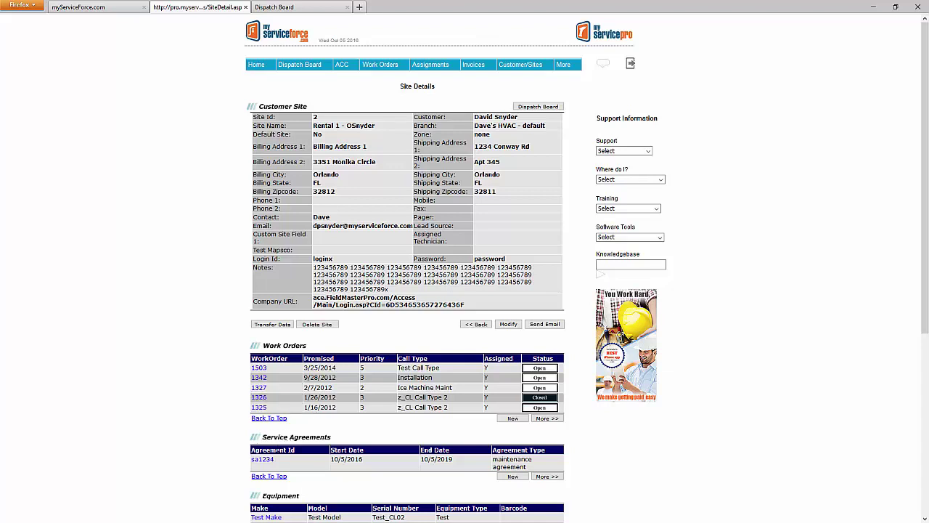
Step: Open the saved maintenance agreement from the site's details and examine its work order entries and the 2/1/2017 call date
left_click(285, 465)
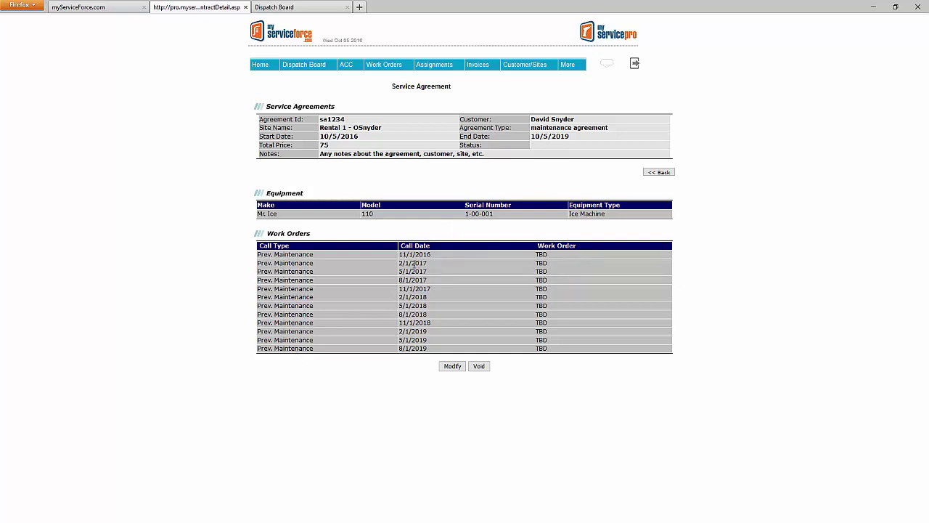
double_click(541, 247)
left_click_drag(569, 248, 577, 247)
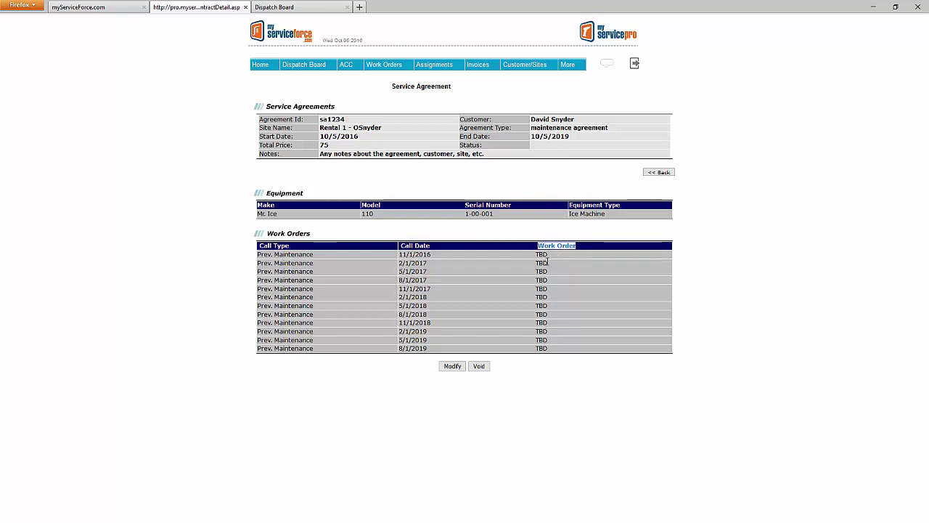
left_click(549, 263)
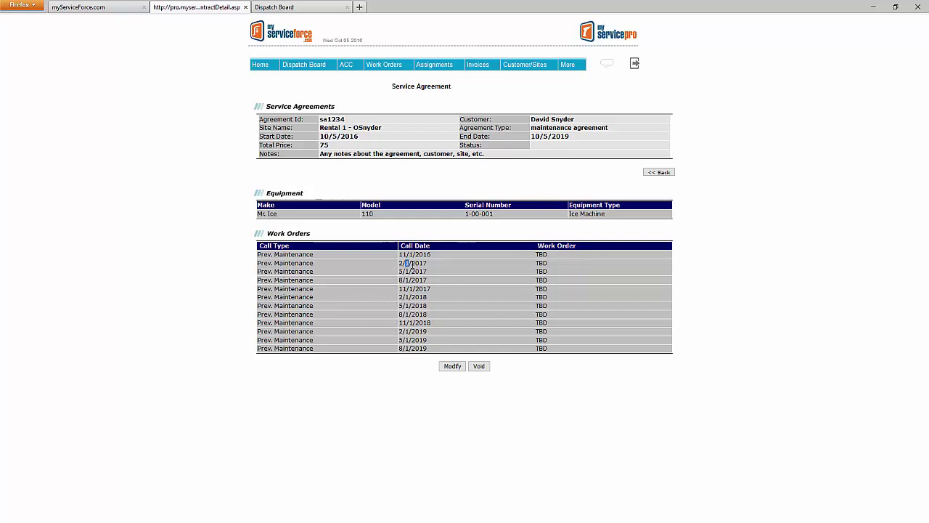
mouse_move(405, 263)
left_mouse_down()
mouse_move(433, 268)
mouse_move(405, 265)
left_mouse_up()
double_click(433, 268)
Step: Compare the agreement's 11/1/2016 call with the P.H. Calls on the Dispatch Board, ending back at the agreement
left_click(275, 7)
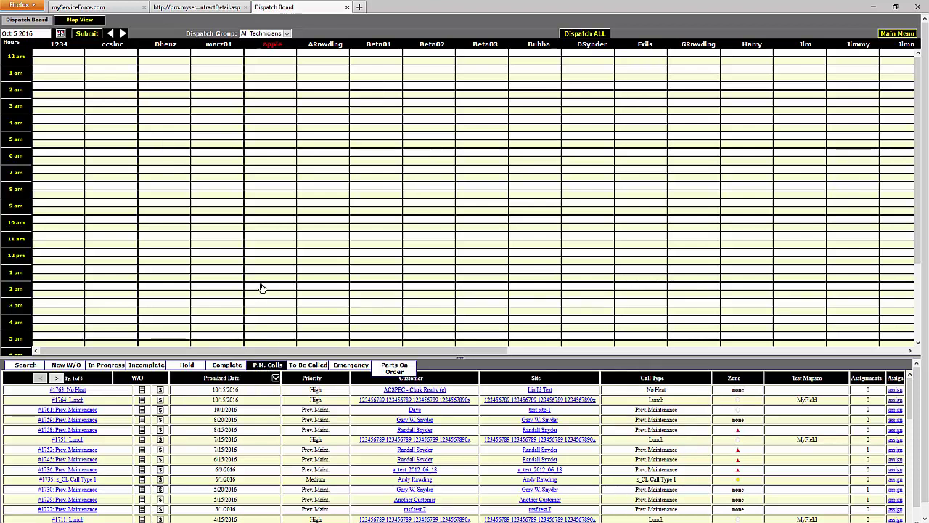
left_click(178, 7)
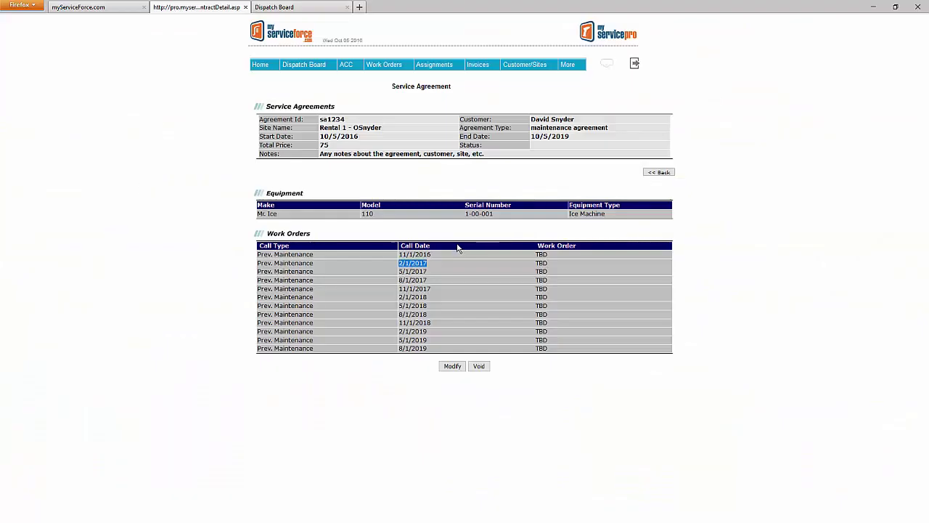
left_click(406, 261)
left_click_drag(402, 254, 438, 259)
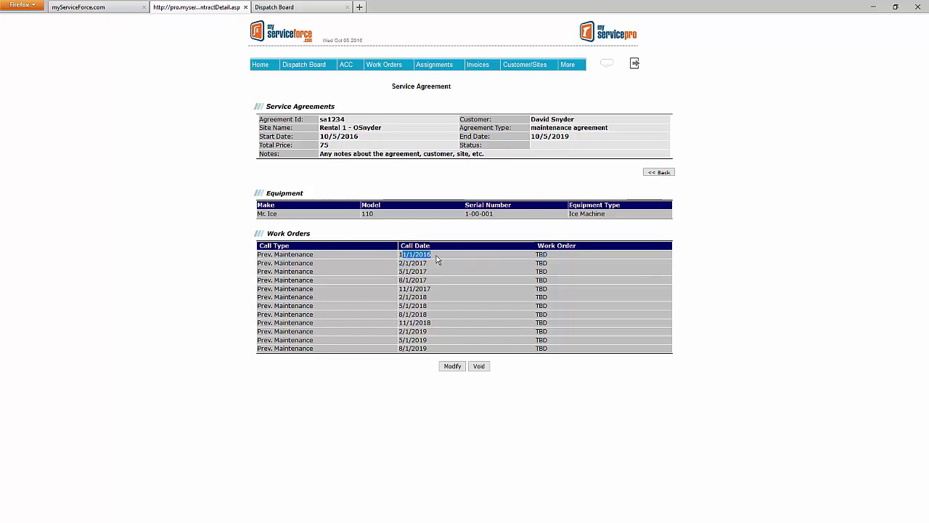
left_click(297, 8)
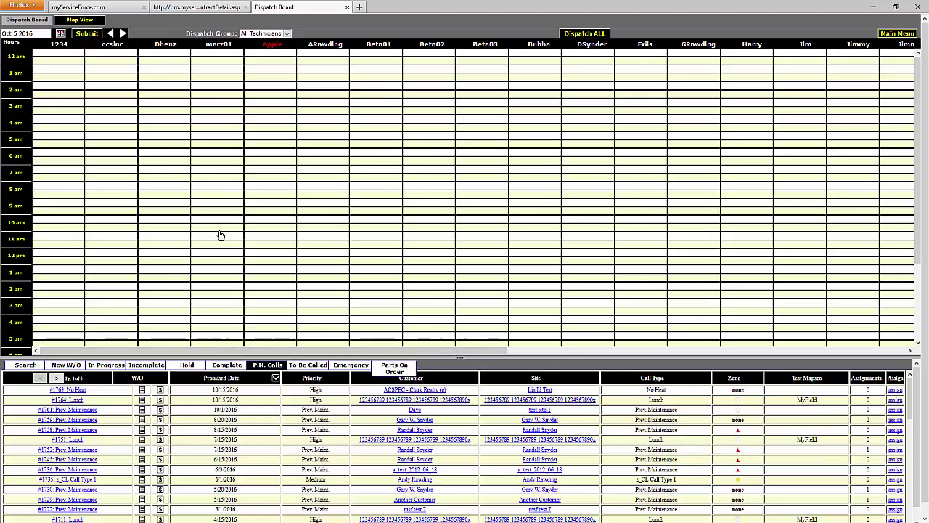
left_click(187, 9)
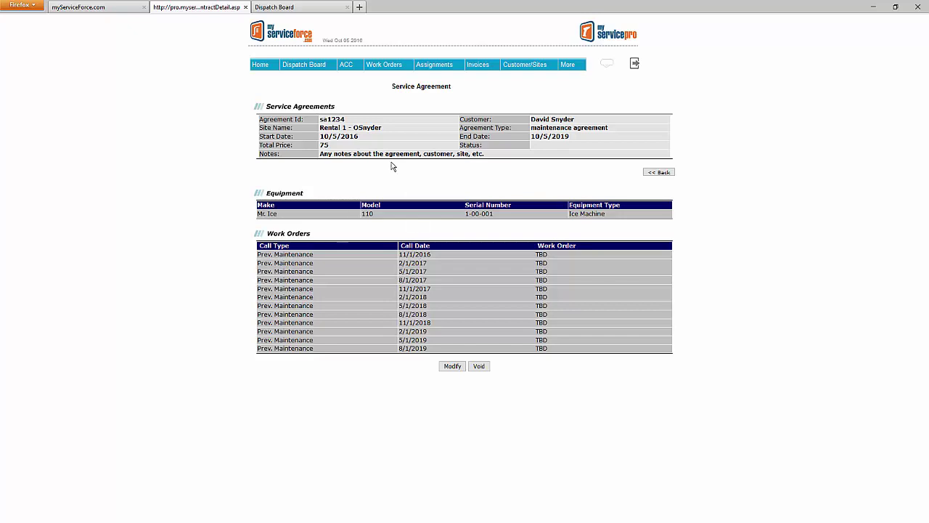
Step: Refresh the Dispatch Board, reload the agreement's details by resending the page data, and check the work order for the 11/1/2016 call
left_click(320, 65)
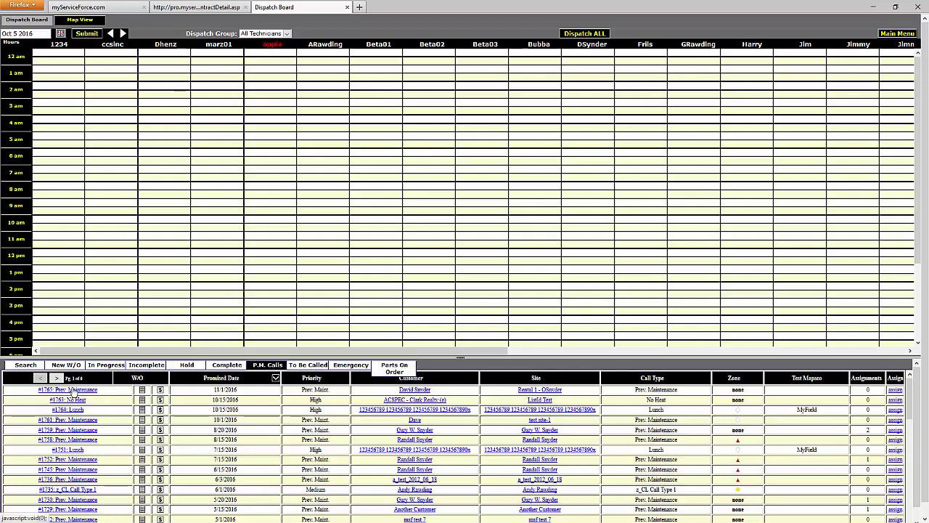
left_click(215, 6)
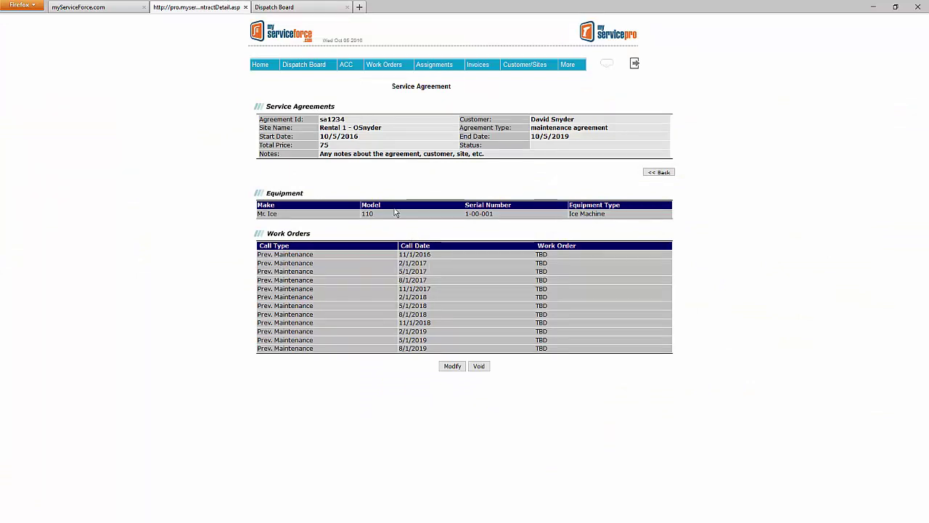
key("F5")
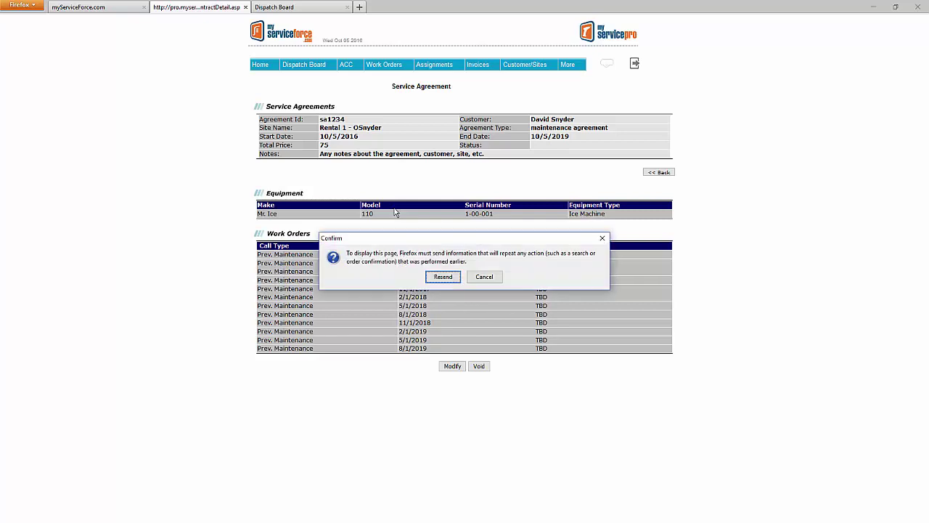
key("Return")
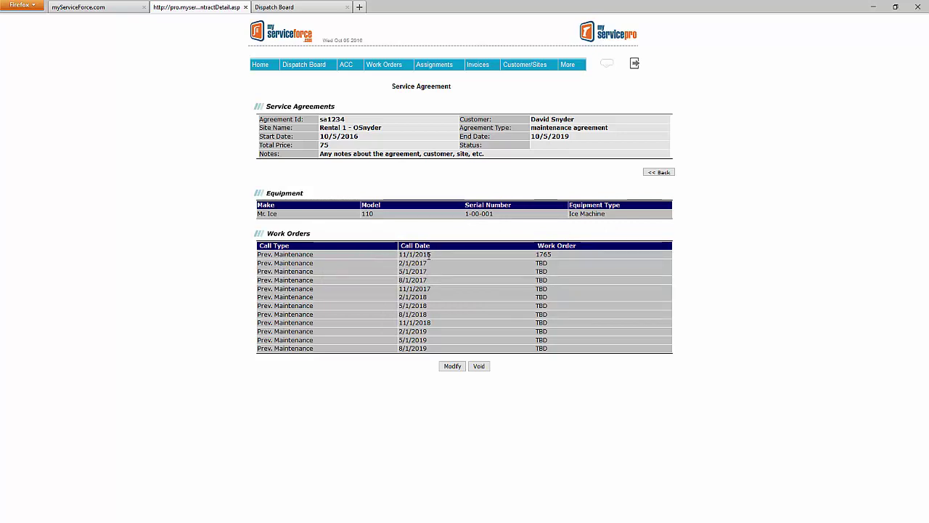
double_click(552, 257)
left_click(560, 258)
Step: Open the 11/1/2016 Prev. Maintenance work order through its assignment link on the Dispatch Board and show its main details
left_click(295, 8)
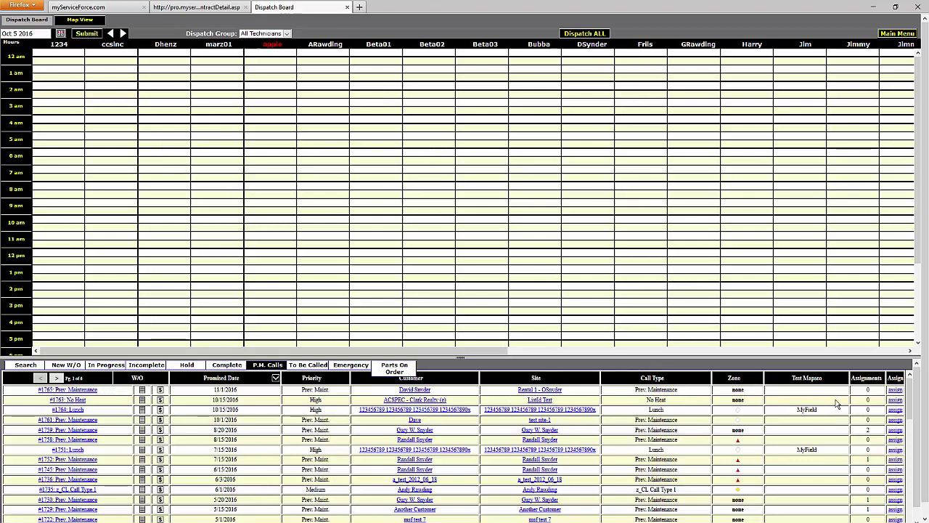
left_click(894, 393)
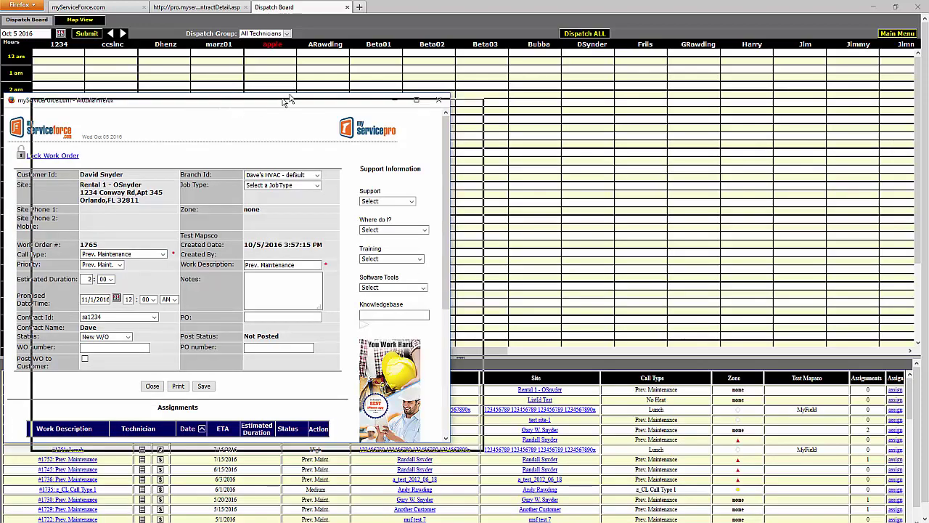
left_click_drag(195, 102, 302, 82)
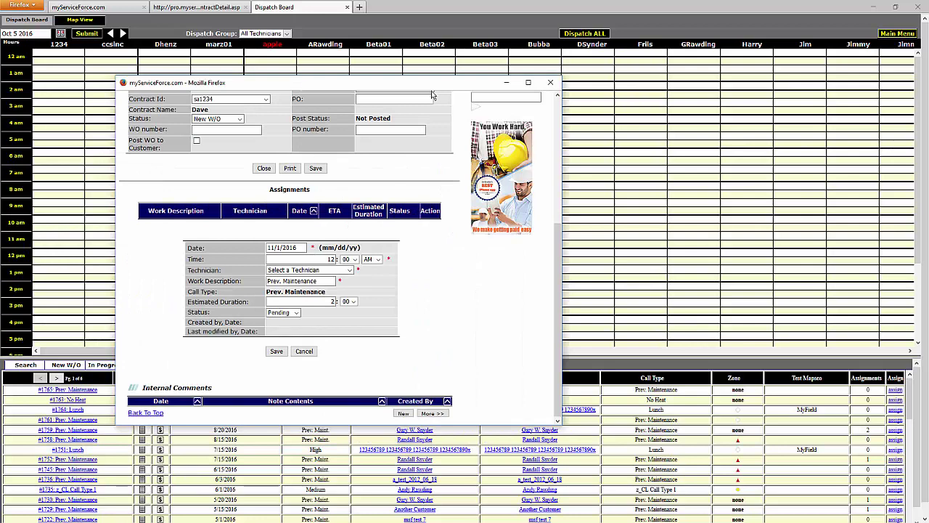
left_click(557, 114)
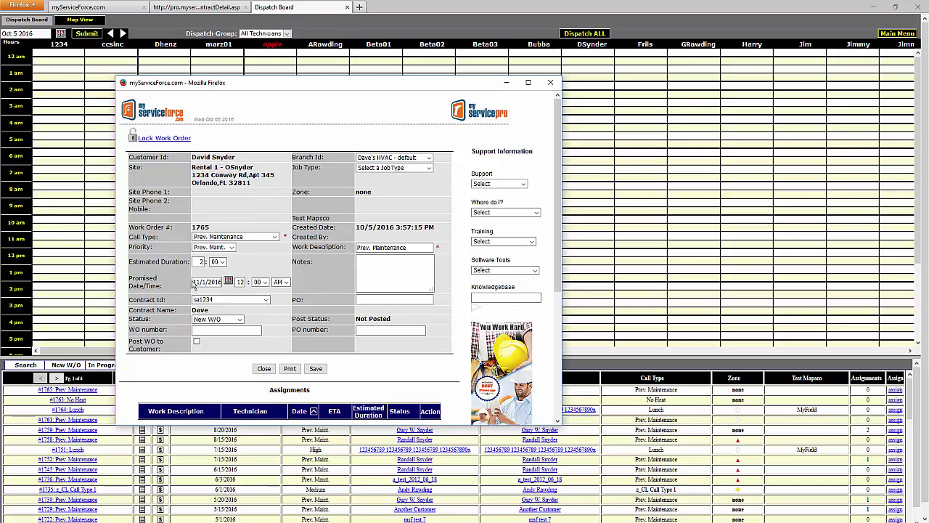
Step: Set the work order's promised time to 2:00 PM, save it with the page data resent, and close the work order window
left_click(216, 282)
double_click(242, 281)
type("2")
left_click(280, 282)
left_click(280, 297)
left_click(382, 273)
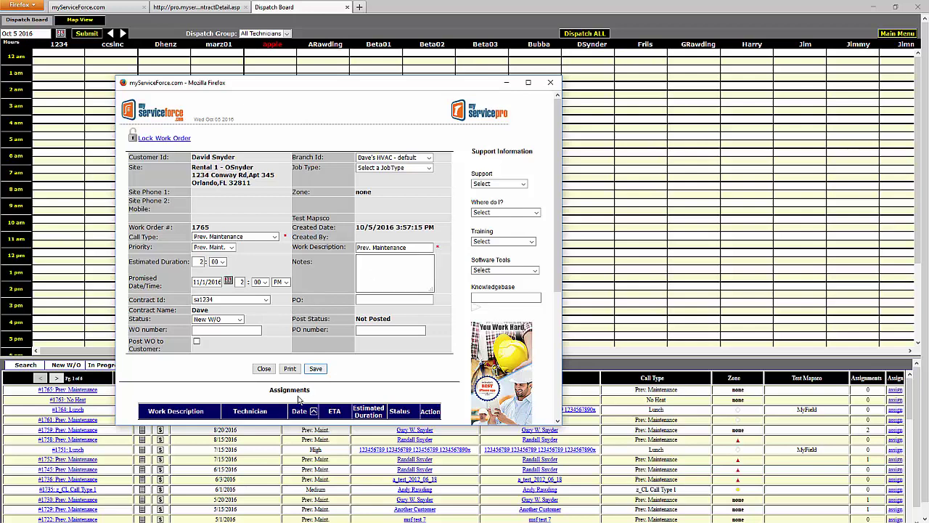
left_click(315, 369)
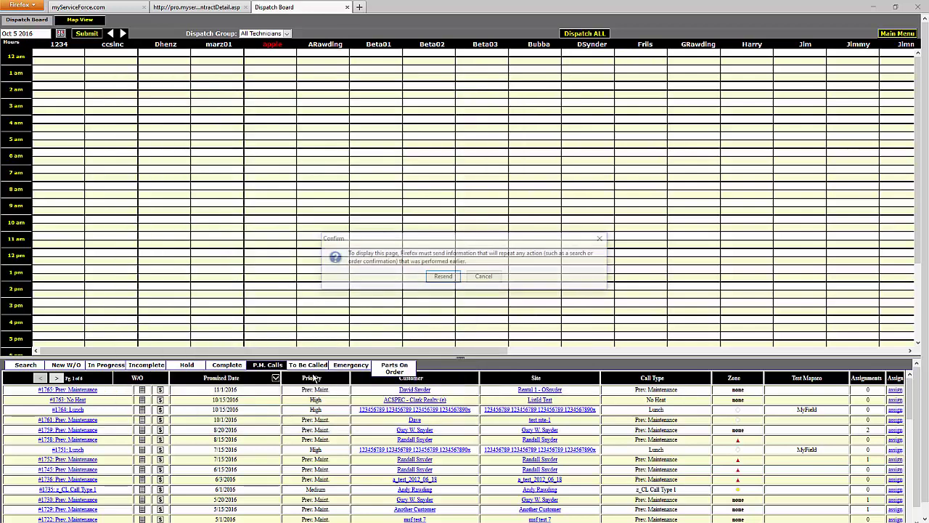
key("Return")
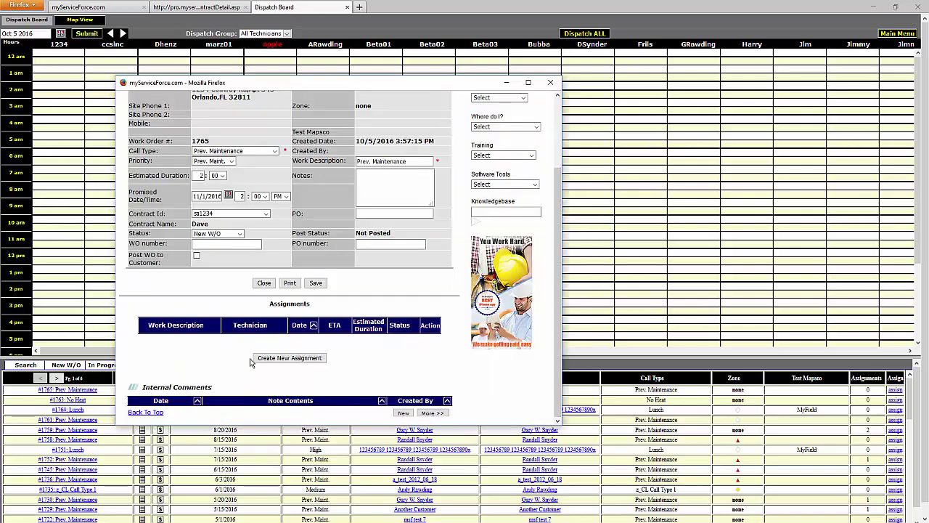
left_click(264, 283)
Step: Open the maintenance agreement for modification, save it without changes, and return to the site's details
left_click(198, 9)
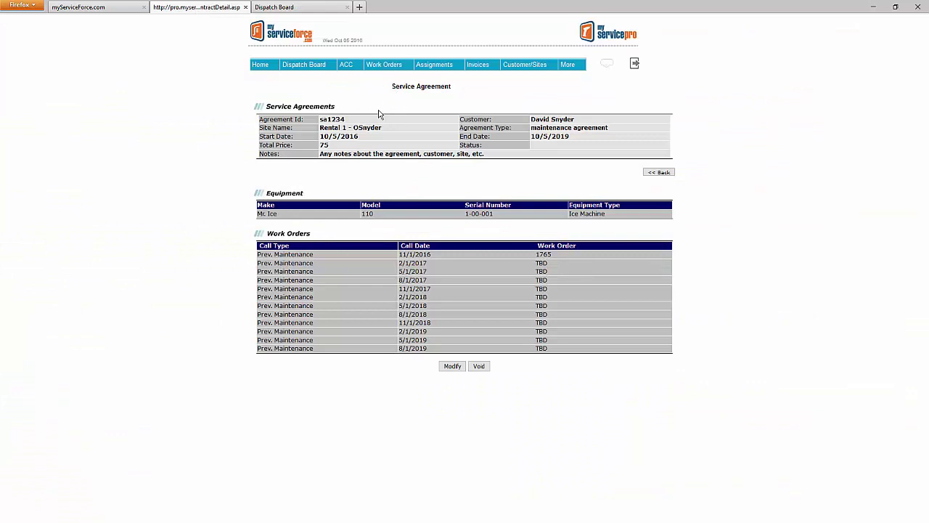
left_click(457, 369)
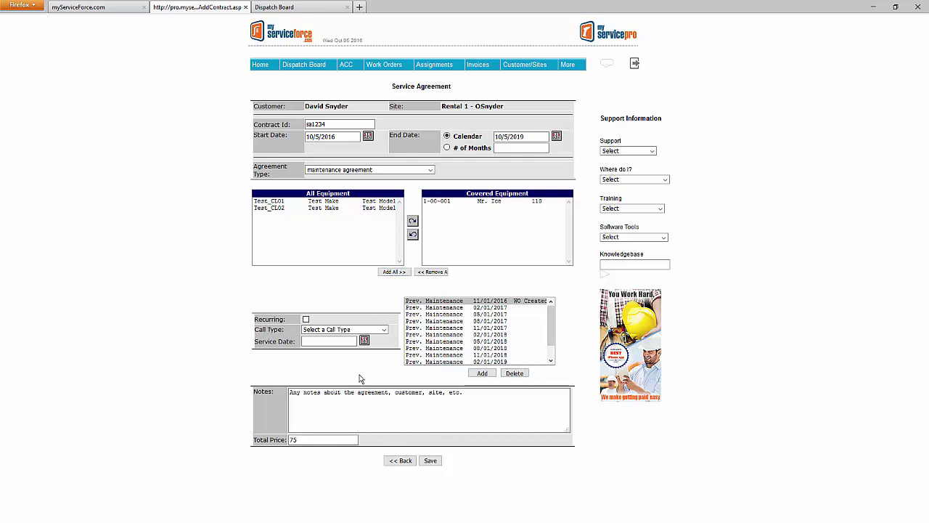
left_click(426, 462)
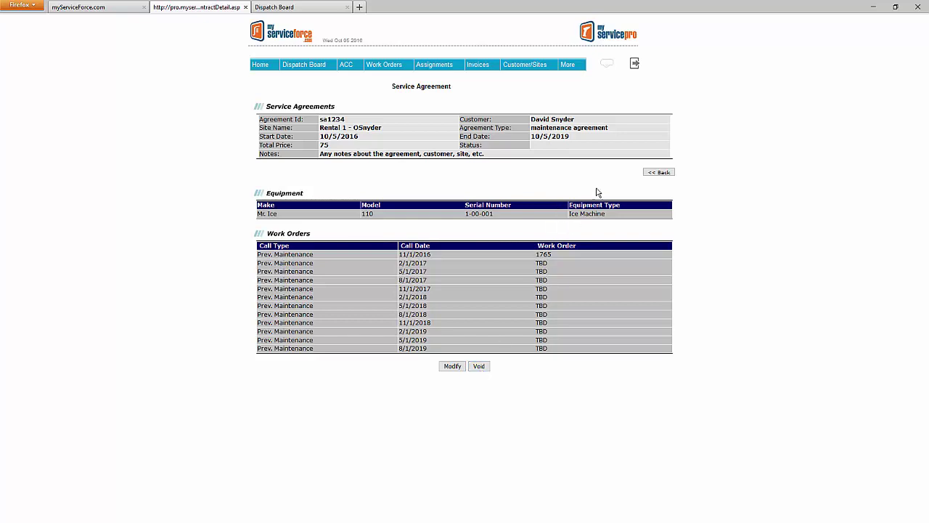
left_click(650, 174)
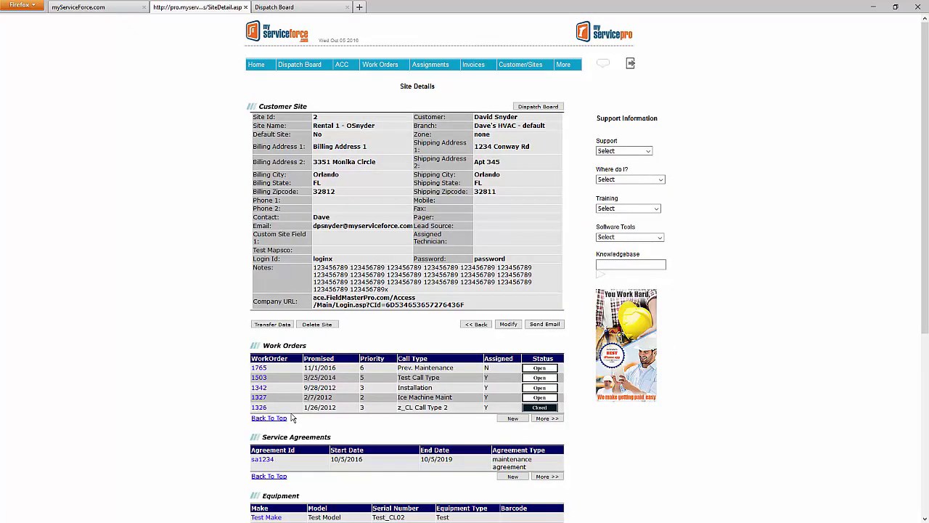
Step: Start renewing the Preventative Maintenance agreement that ended 8/15/2010, and switch to the Dispatch Board
left_click(285, 462)
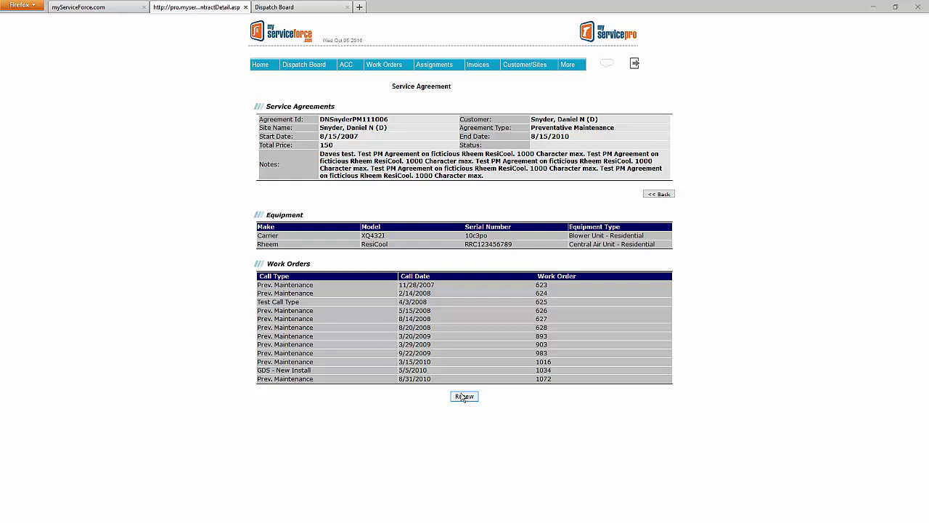
left_click(465, 396)
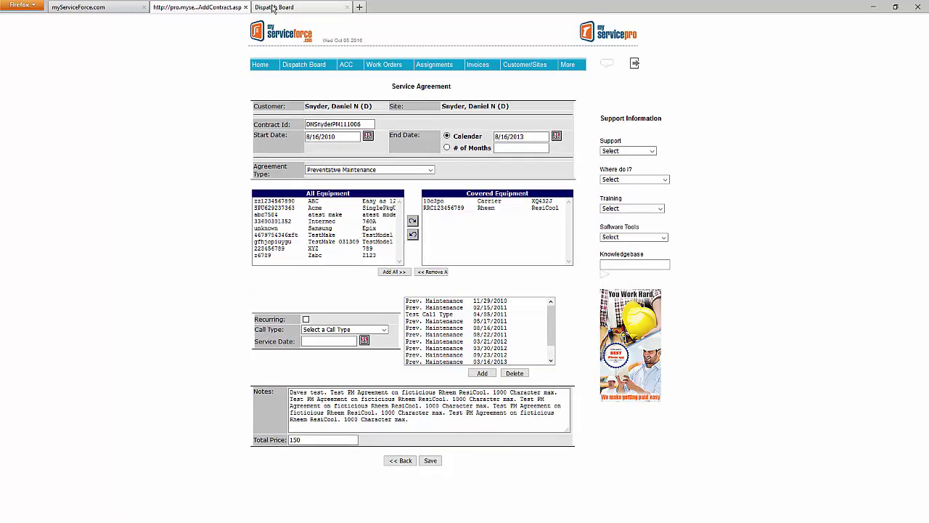
left_click(272, 8)
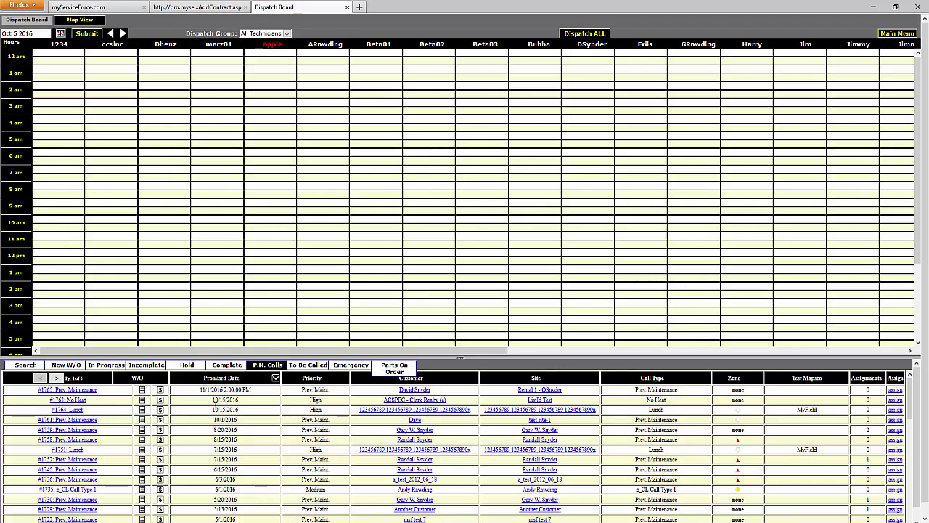
Step: Sort the P.H. calls with the oldest promised date first and show the status options of the 7/29/2004 work order
left_click(244, 381)
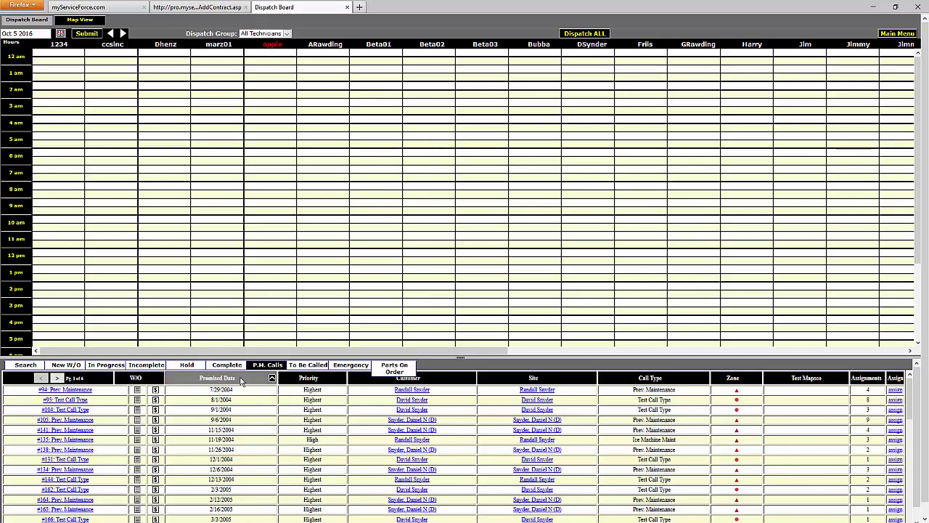
left_click(66, 390)
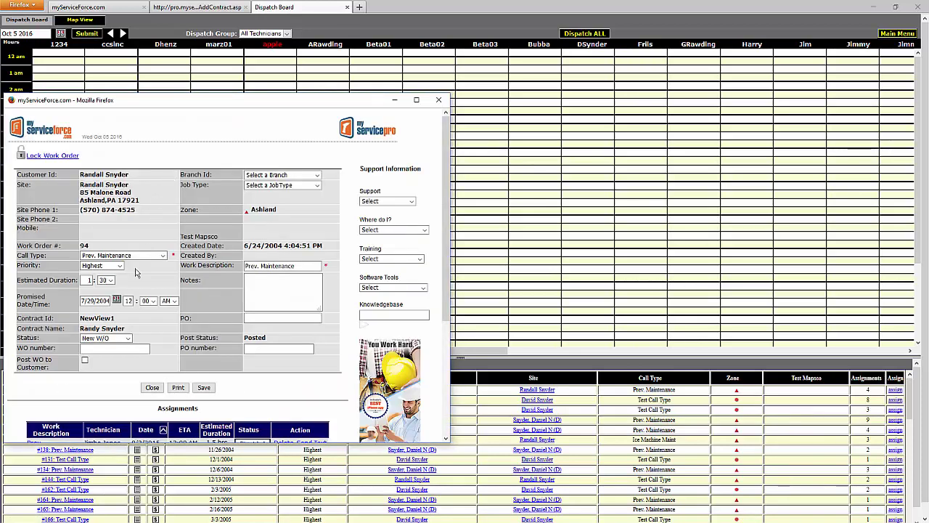
left_click(102, 338)
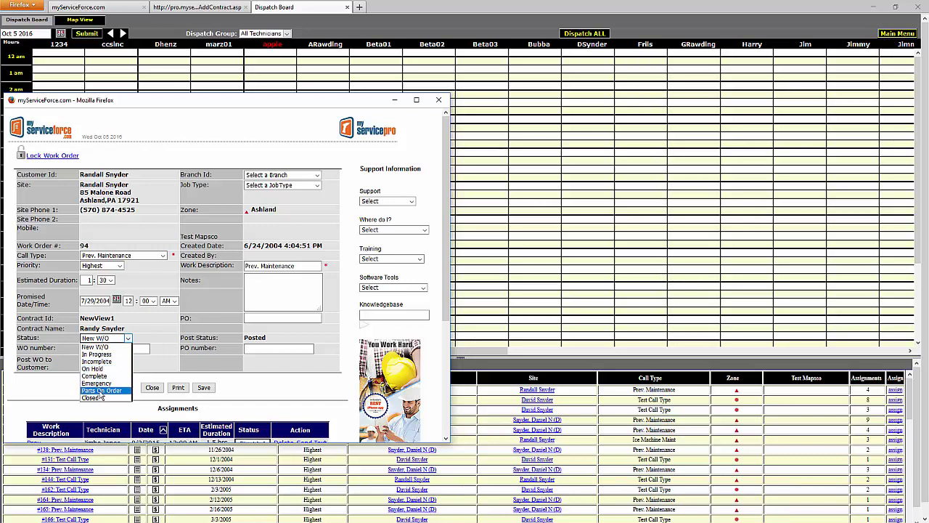
Step: Close the work order without changing its status and decline resending the page data
left_click(142, 387)
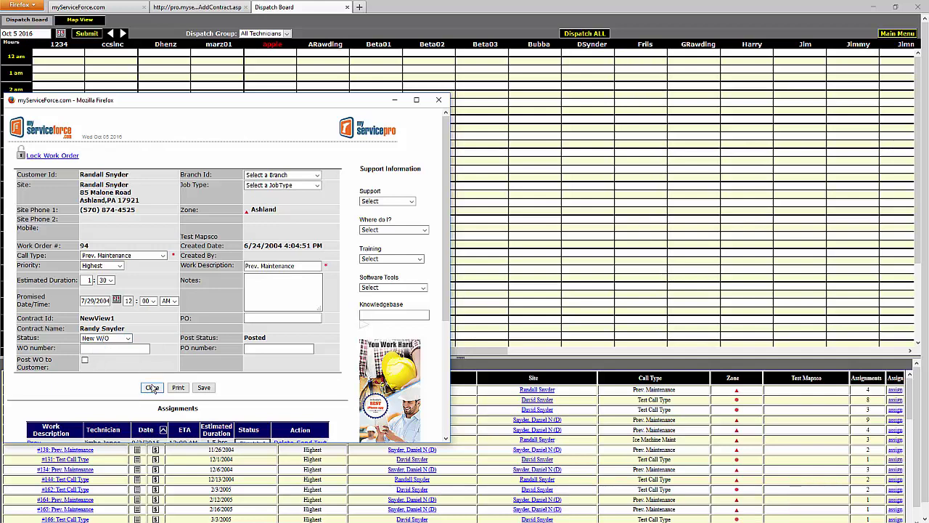
left_click(148, 388)
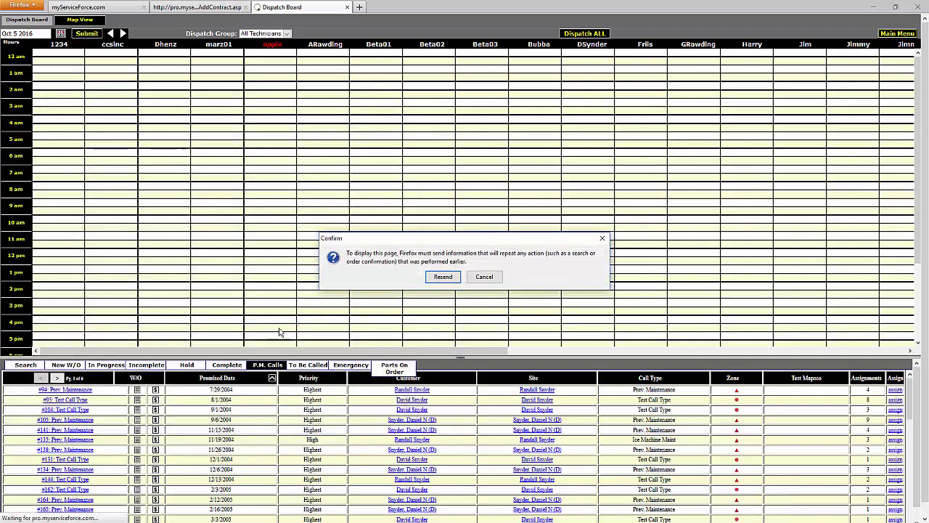
left_click(482, 278)
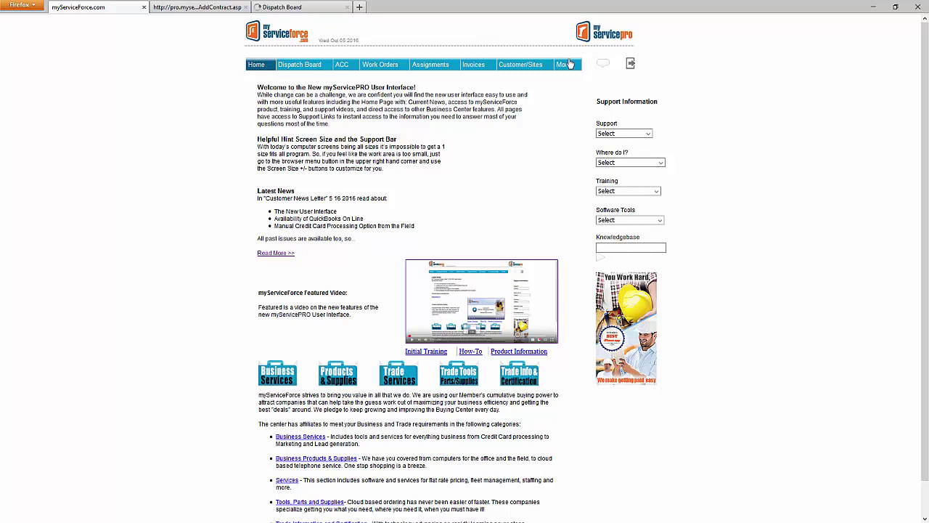
Step: Open the service agreement type list, view the blank form for a new agreement type, and return without saving
mouse_move(570, 64)
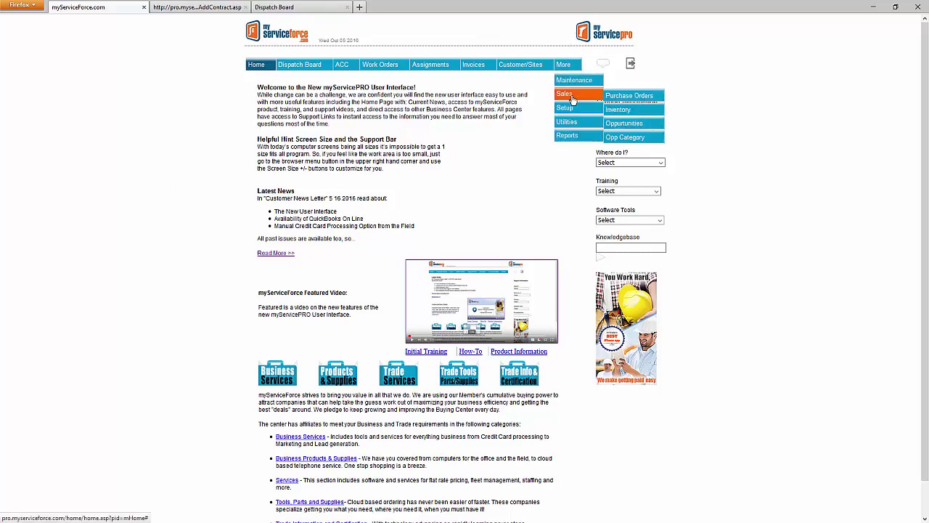
mouse_move(572, 110)
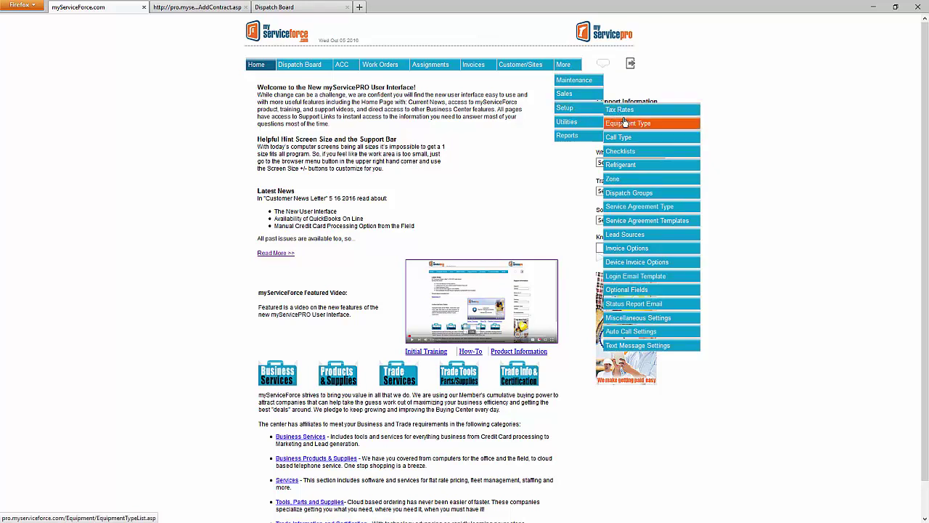
left_click(640, 208)
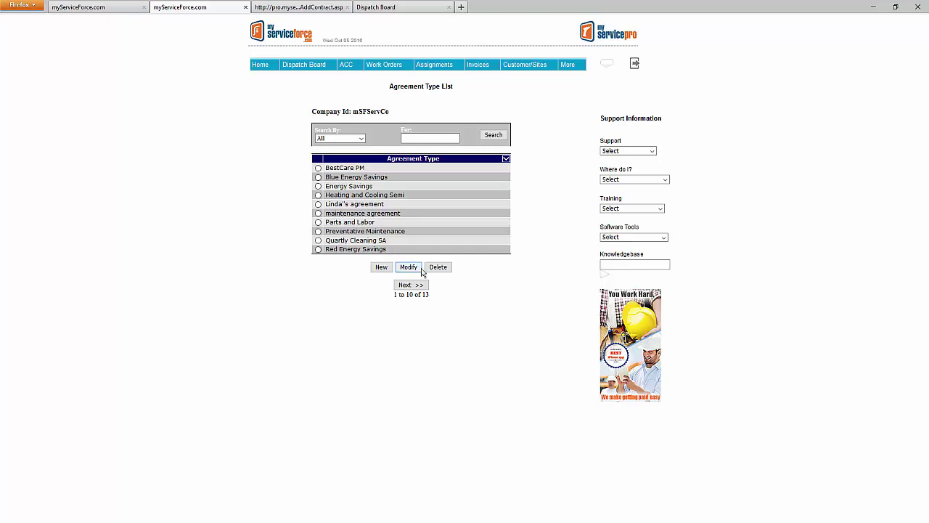
left_click(318, 249)
left_click(379, 267)
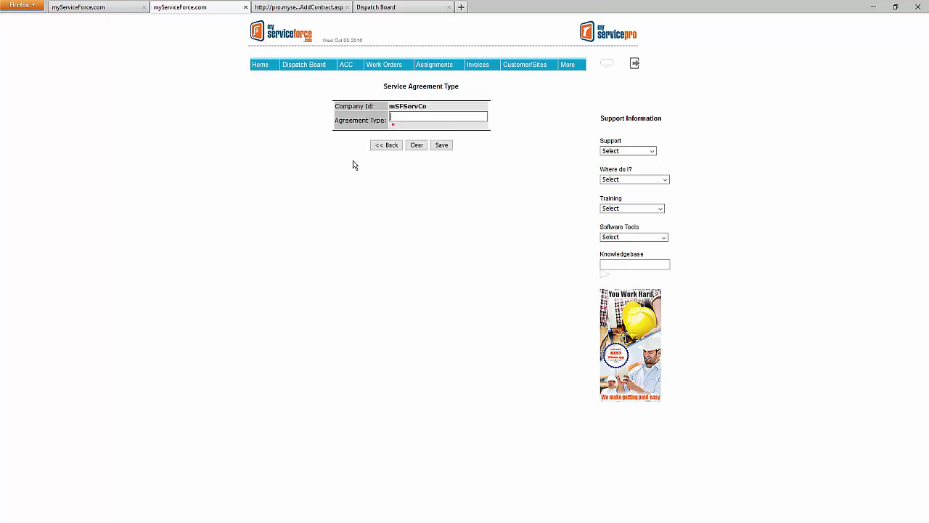
left_click(397, 121)
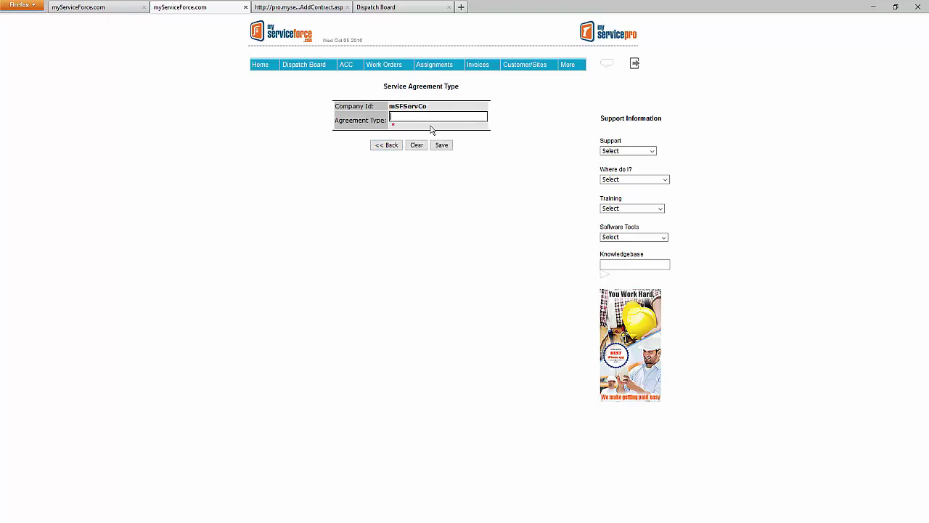
left_click(379, 146)
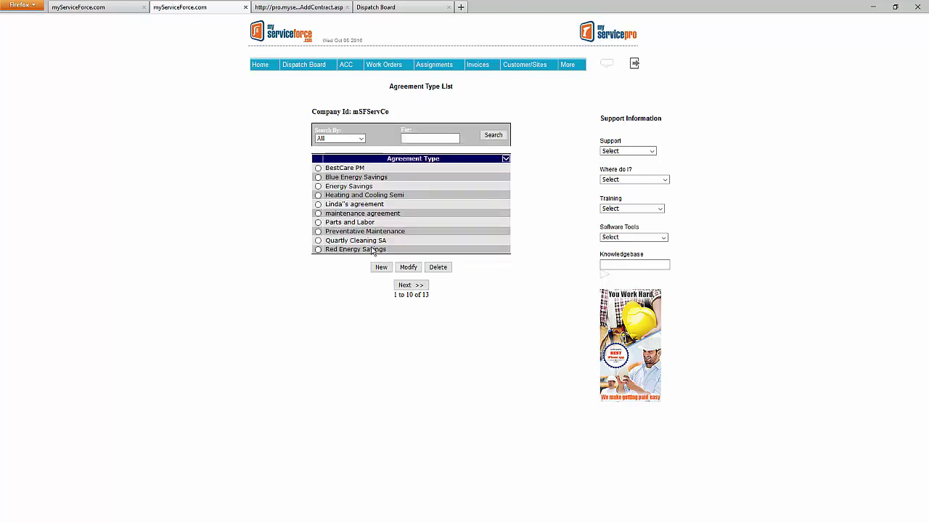
Step: Go to the service agreement templates and open a blank form for a new template
mouse_move(570, 67)
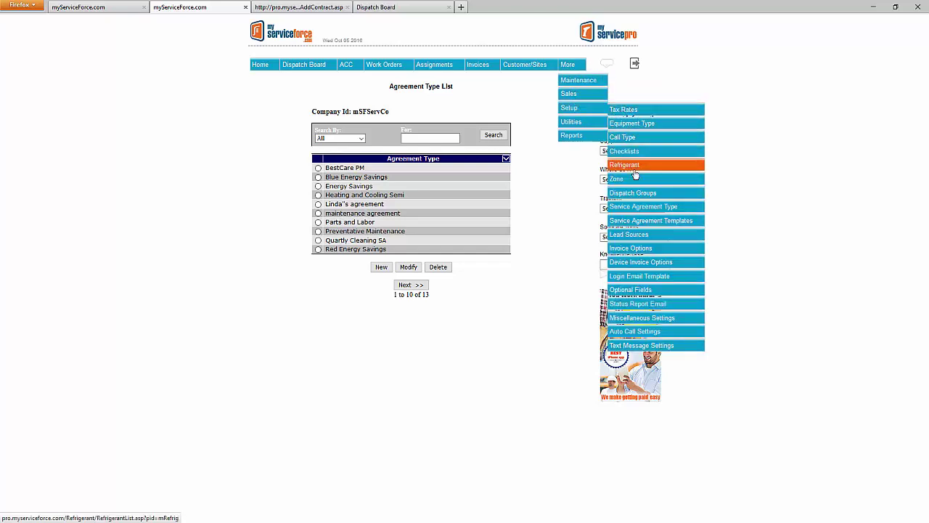
left_click(637, 222)
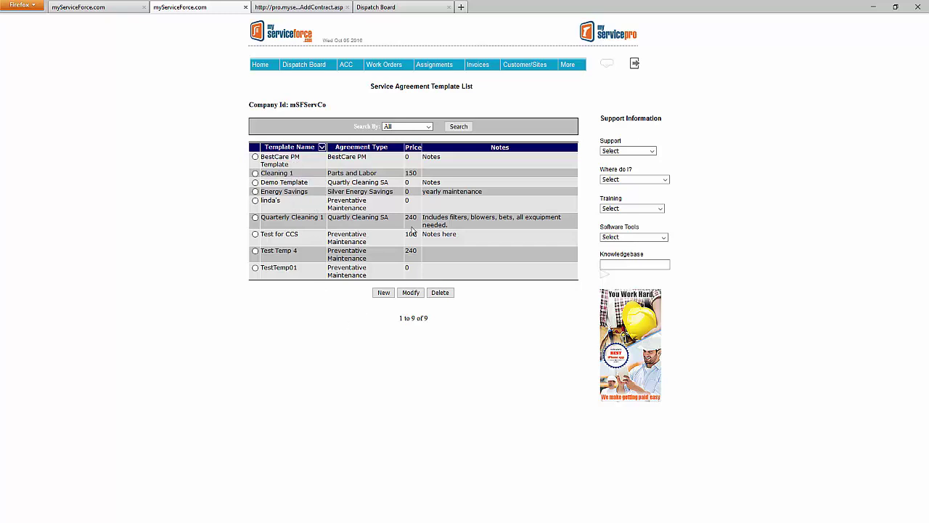
left_click(384, 294)
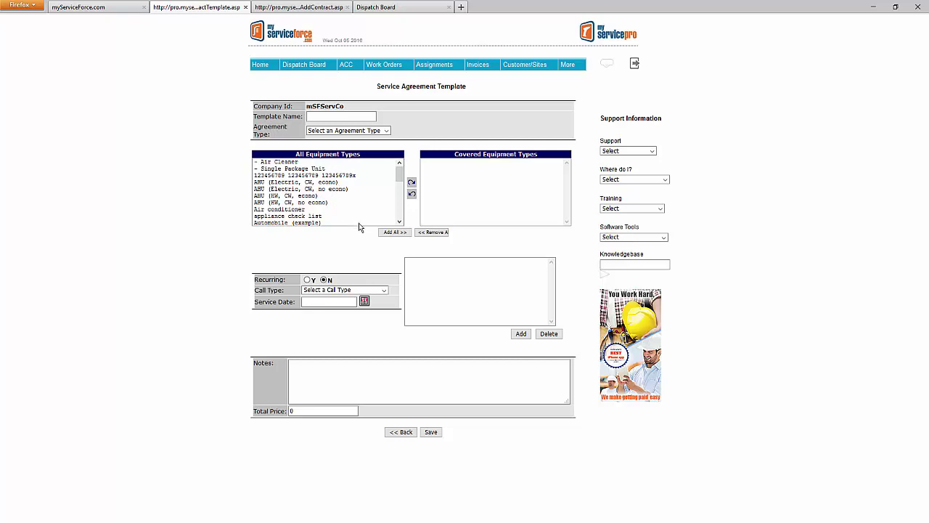
Step: Review the new template's name, agreement type options, notes and total price fields, and return to the template list without saving
triple_click(296, 115)
left_click(363, 130)
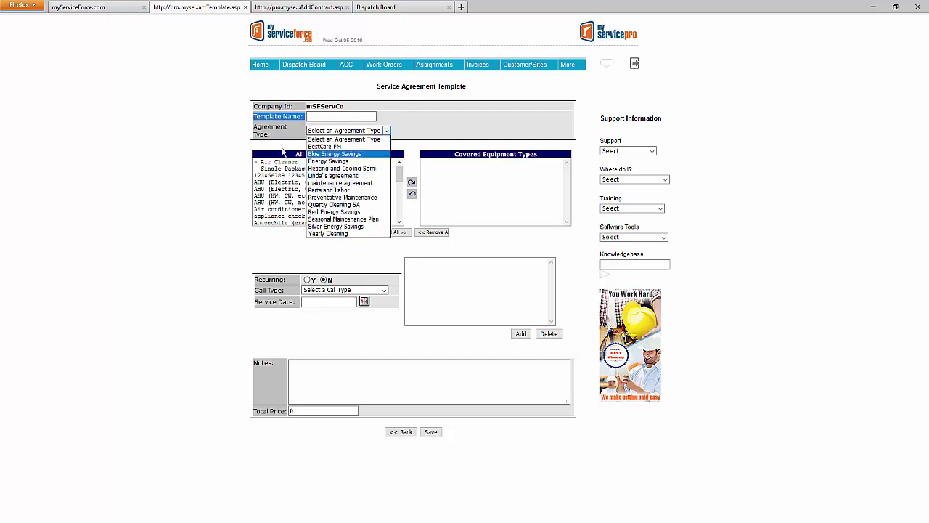
left_click(276, 148)
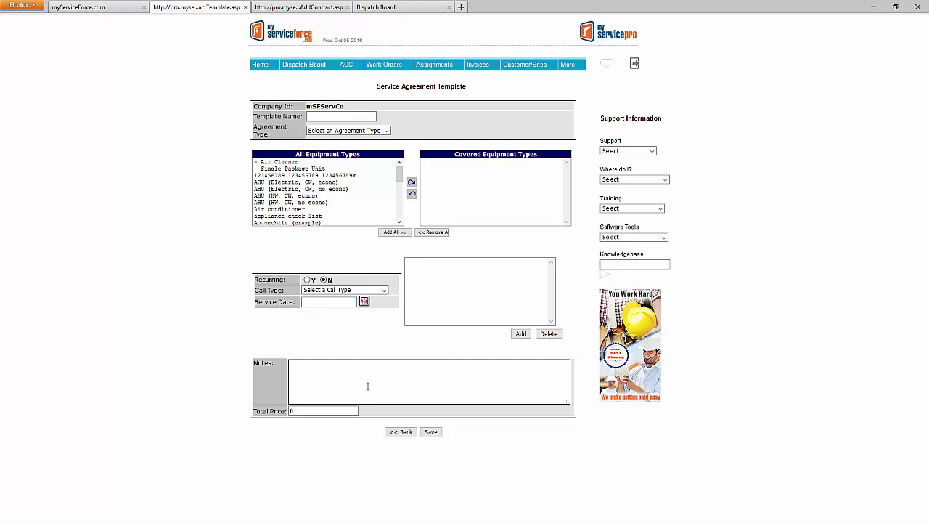
left_click(318, 410)
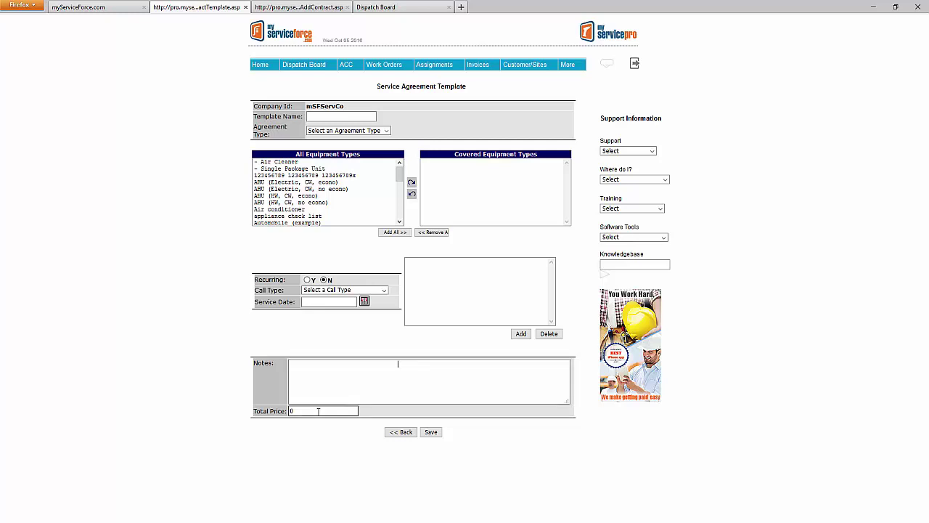
key("shift+Tab")
left_click(404, 434)
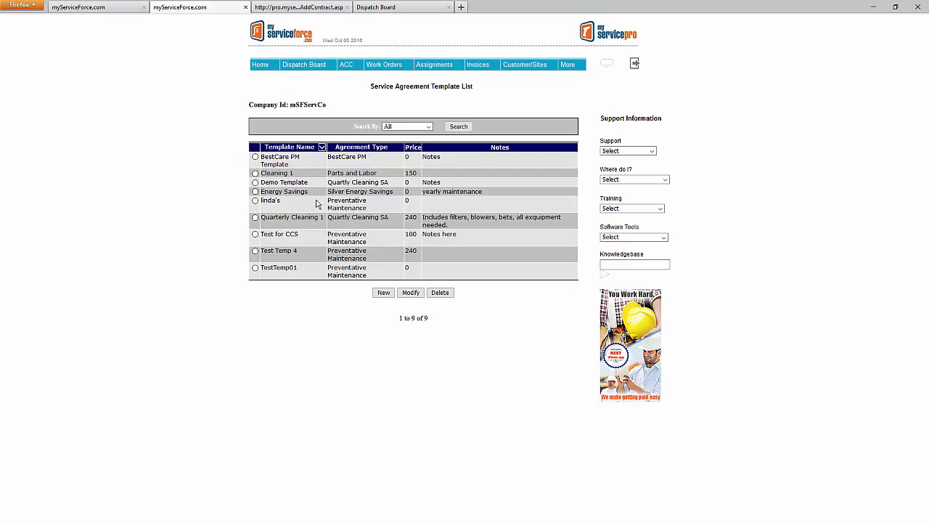
Step: Reopen the service agreement type list and switch back to the myServiceForce home page
mouse_move(567, 70)
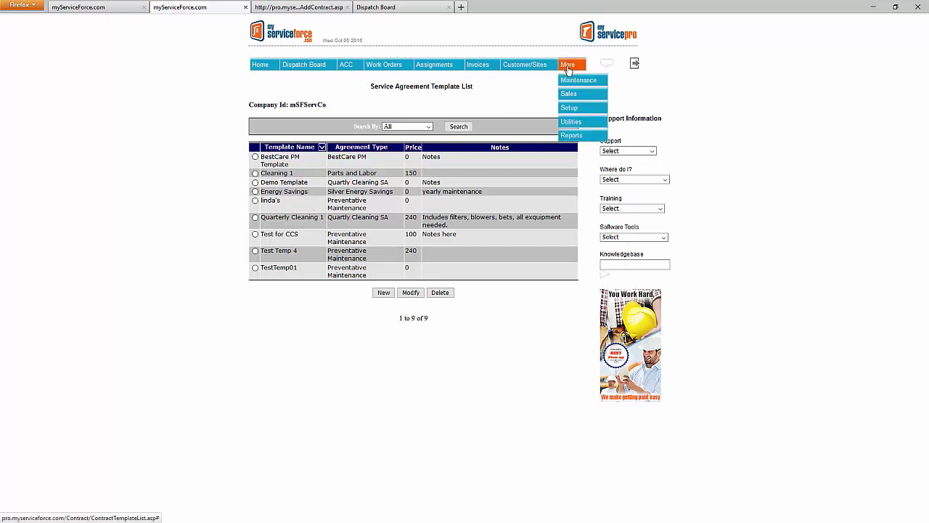
mouse_move(574, 101)
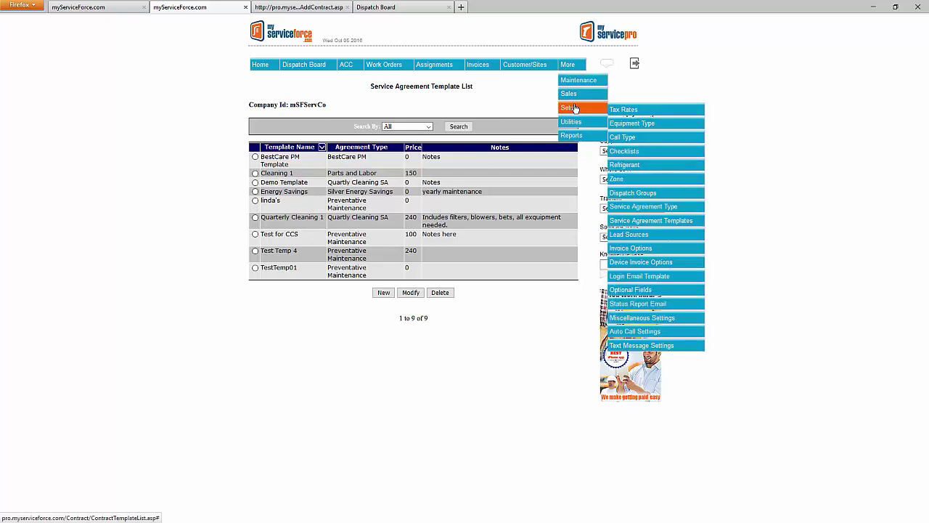
left_click(633, 207)
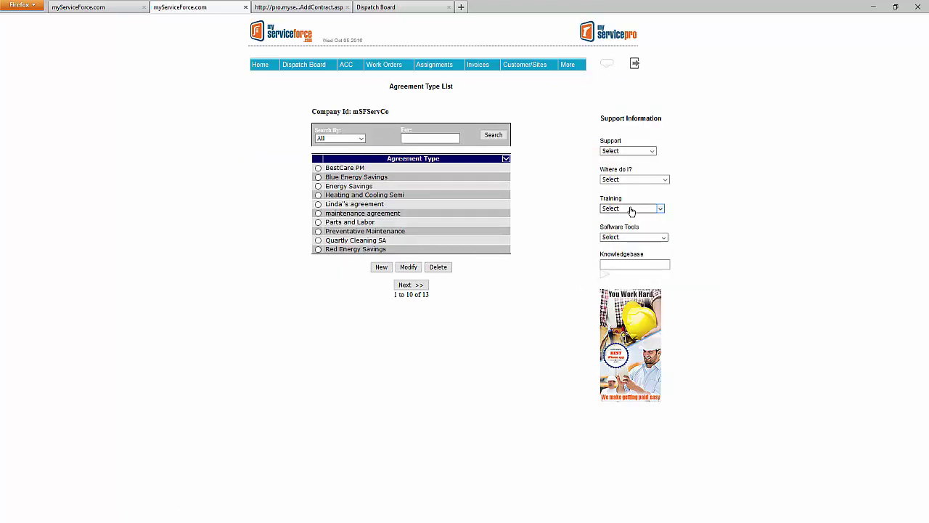
left_click(89, 13)
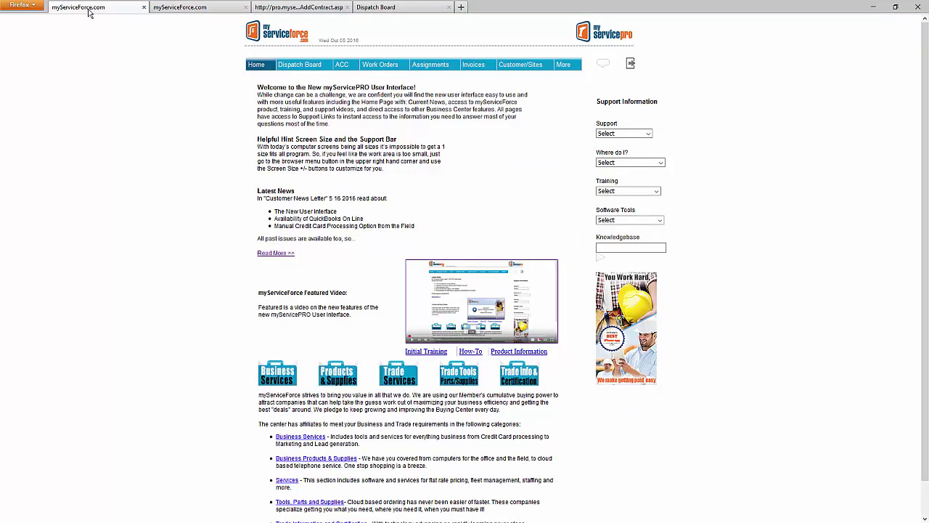